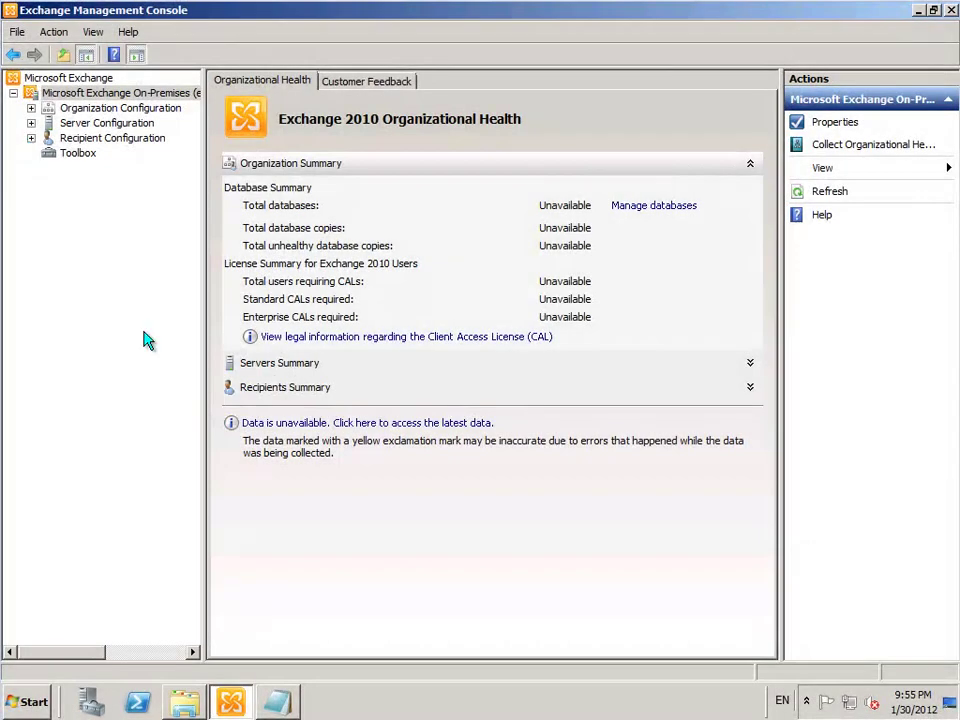
Open the taskbar Start menu to get to Internet Explorer
click(28, 702)
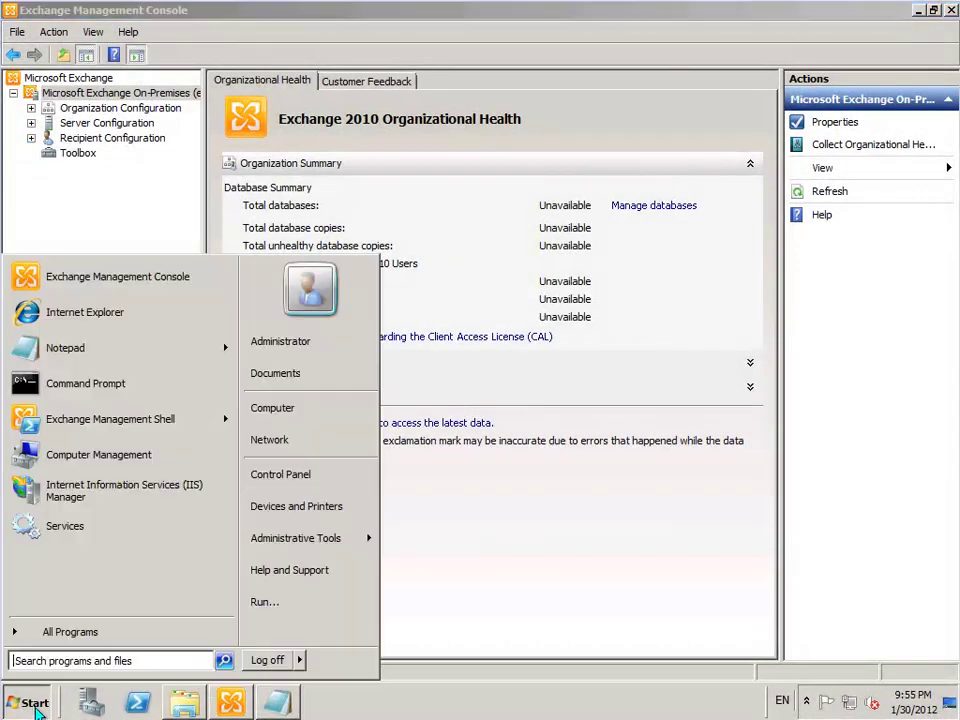
click(85, 313)
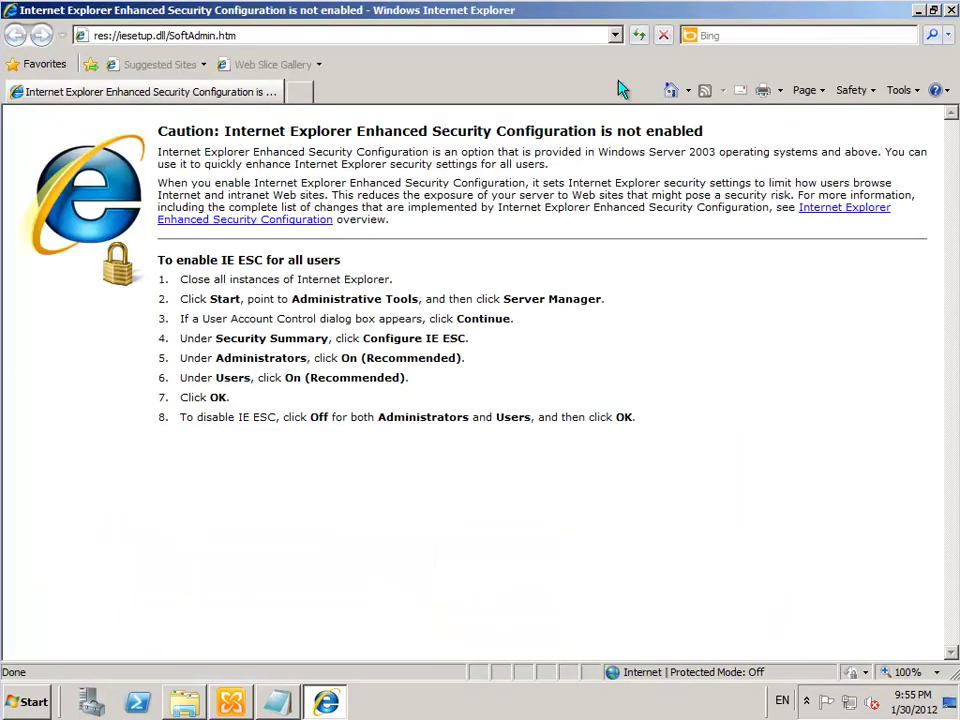
click(198, 35)
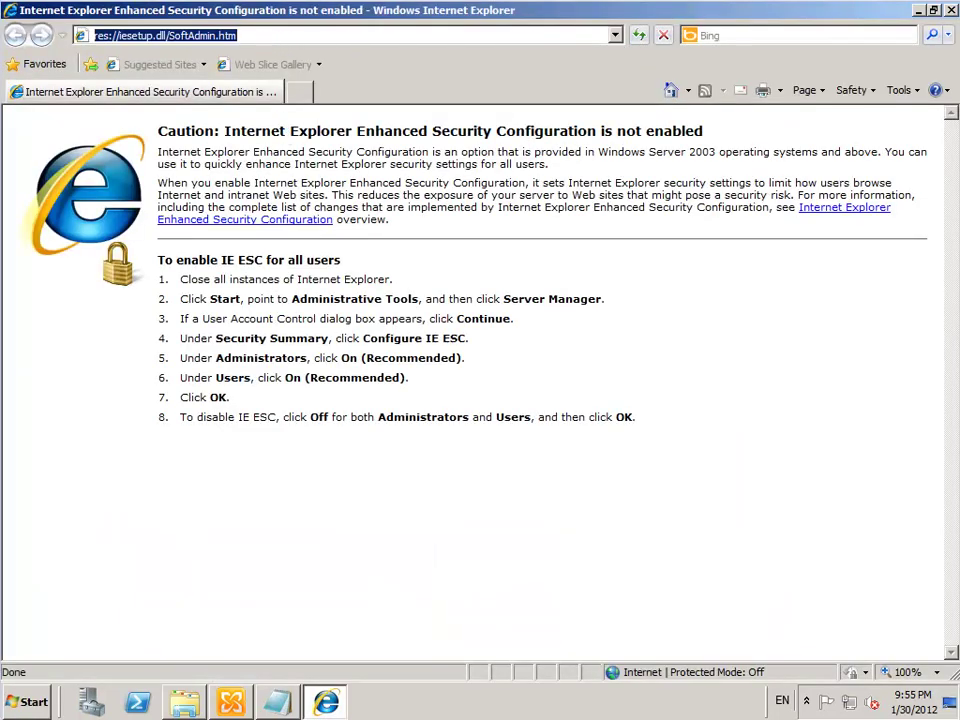
text(https)
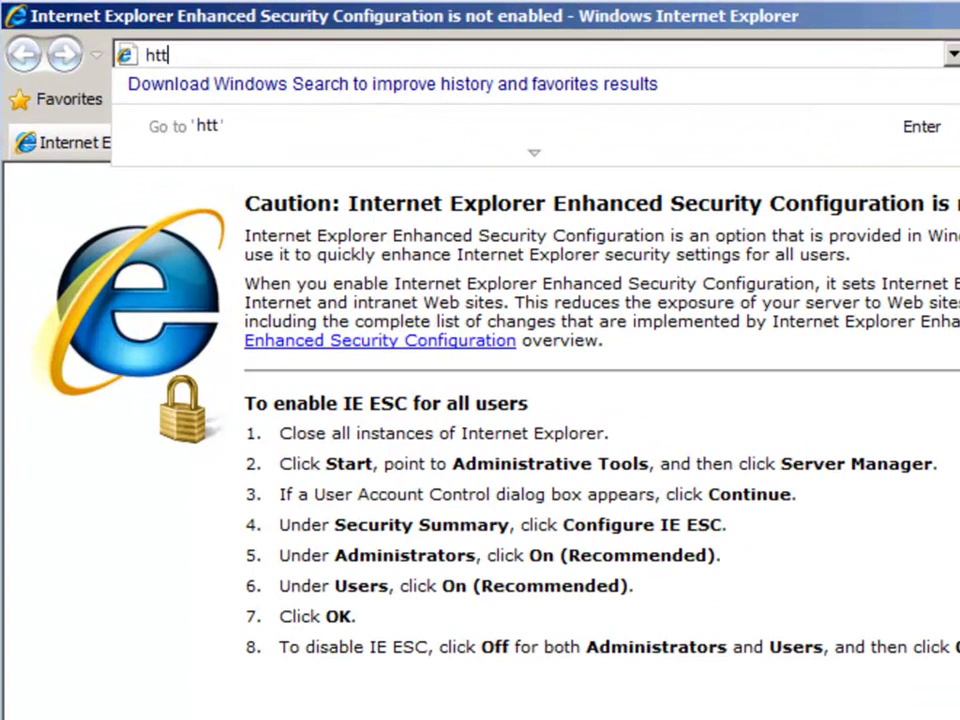
text(://exch)
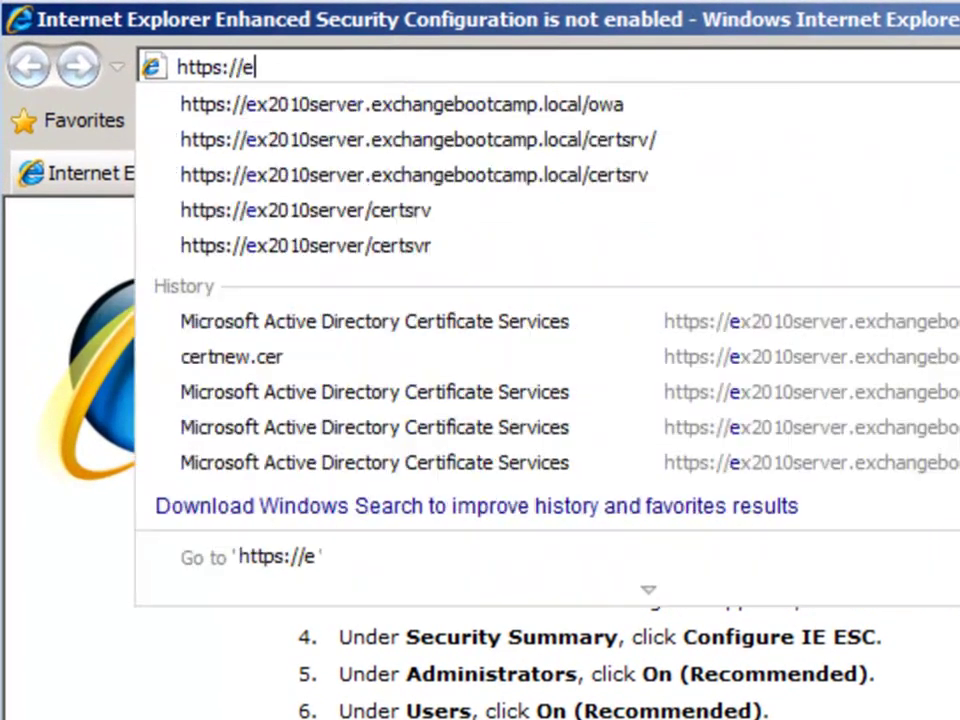
key(BackSpace)
key(BackSpace)
text(20)
key(Down)
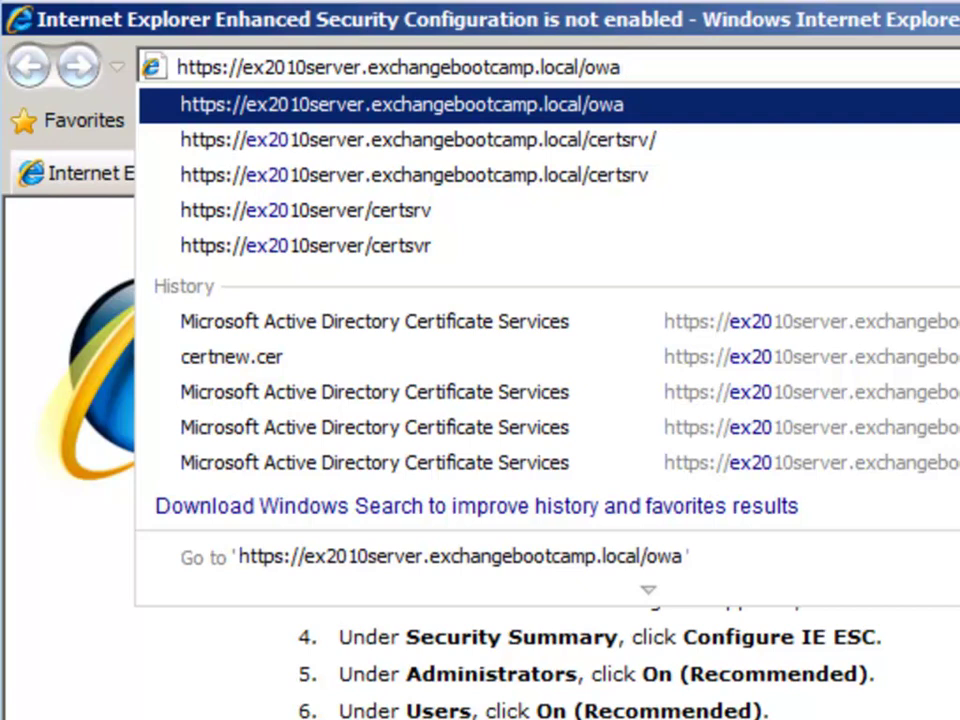
key(Return)
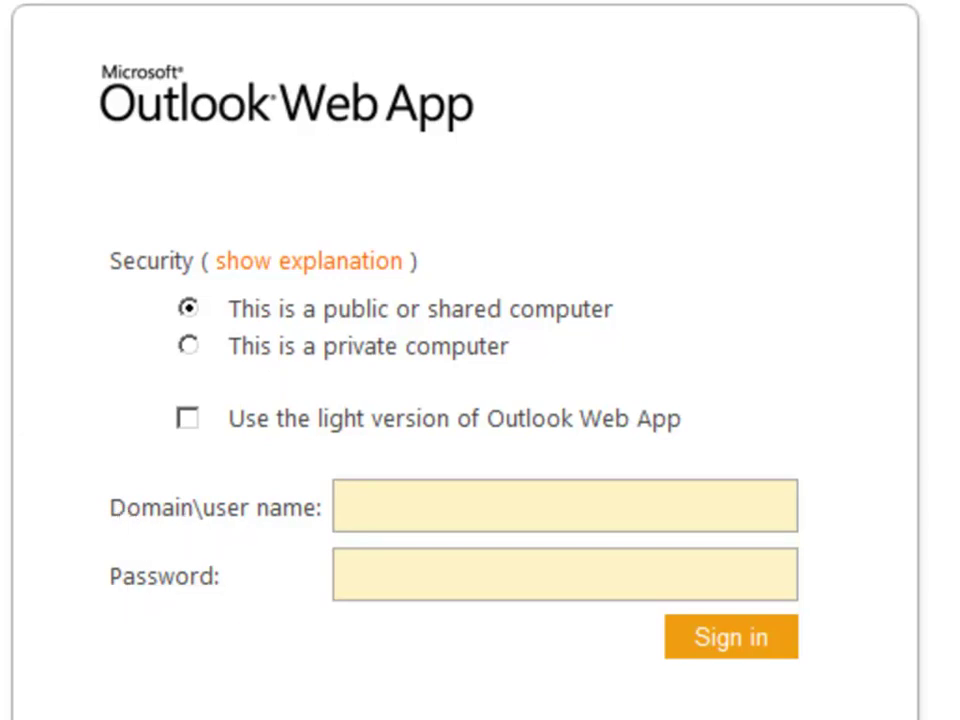
Sign in to Outlook Web App with the domain administrator account and its password
text(bootcamp\administrator)
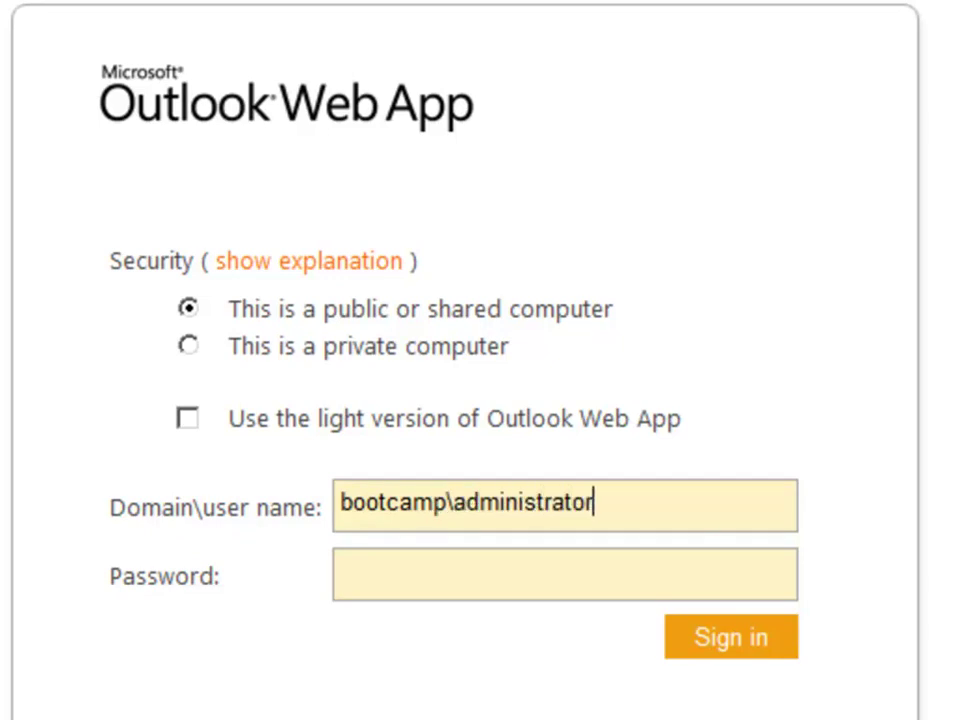
key(Tab)
text(P@ssw0rd)
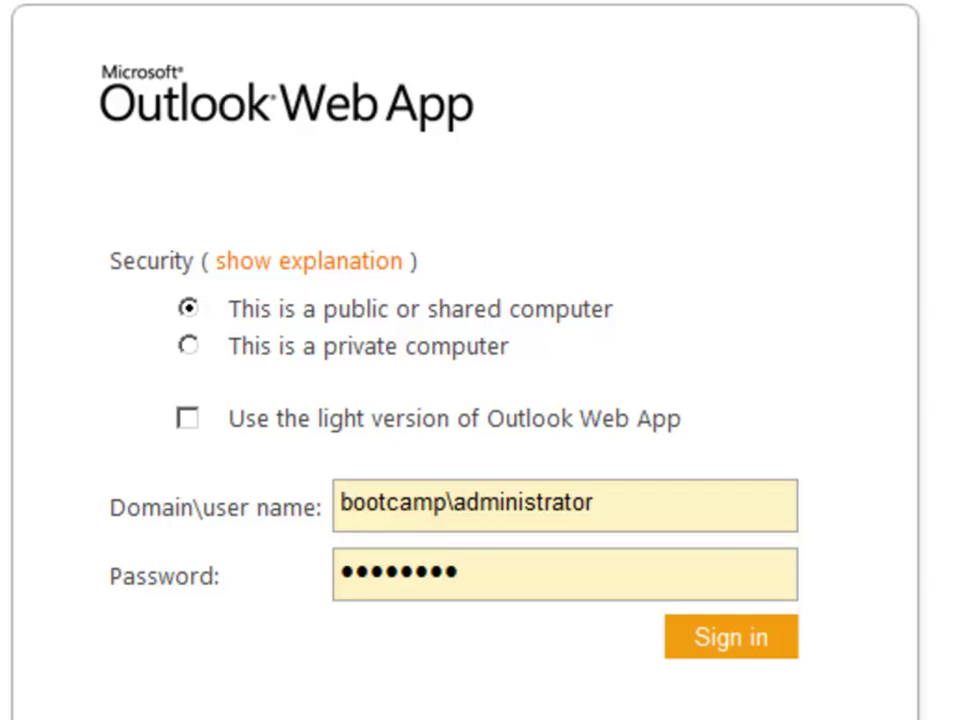
click(727, 648)
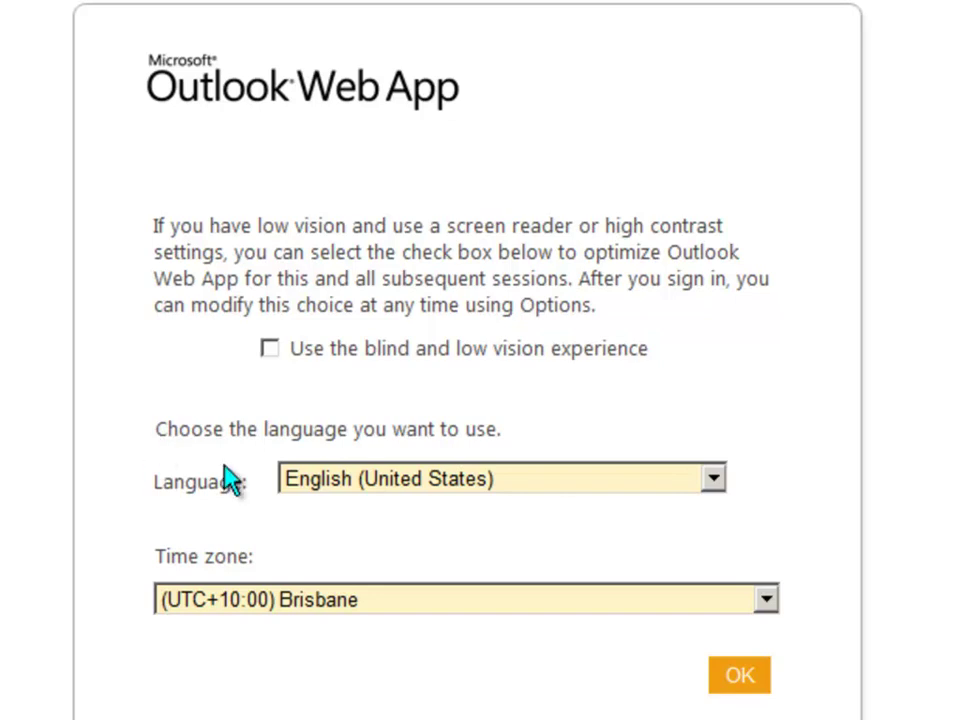
Choose English (Australia) as the language, keep the (UTC+10:00) Brisbane time zone, and confirm
click(455, 494)
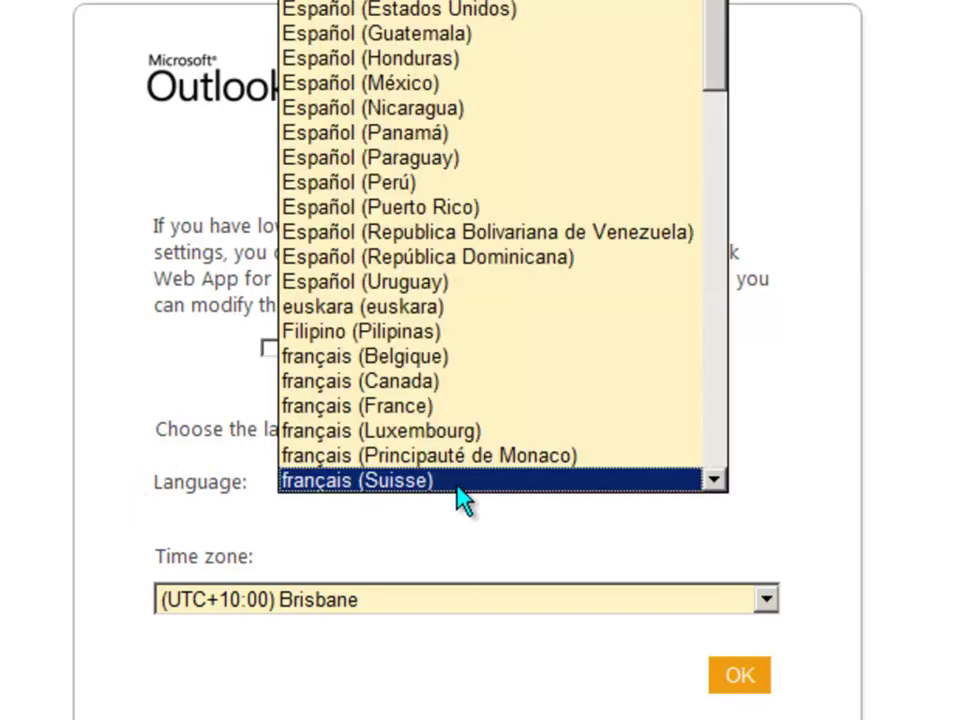
mouse_move(721, 12)
mouse_down()
mouse_move(720, 59)
mouse_move(716, 0)
mouse_up()
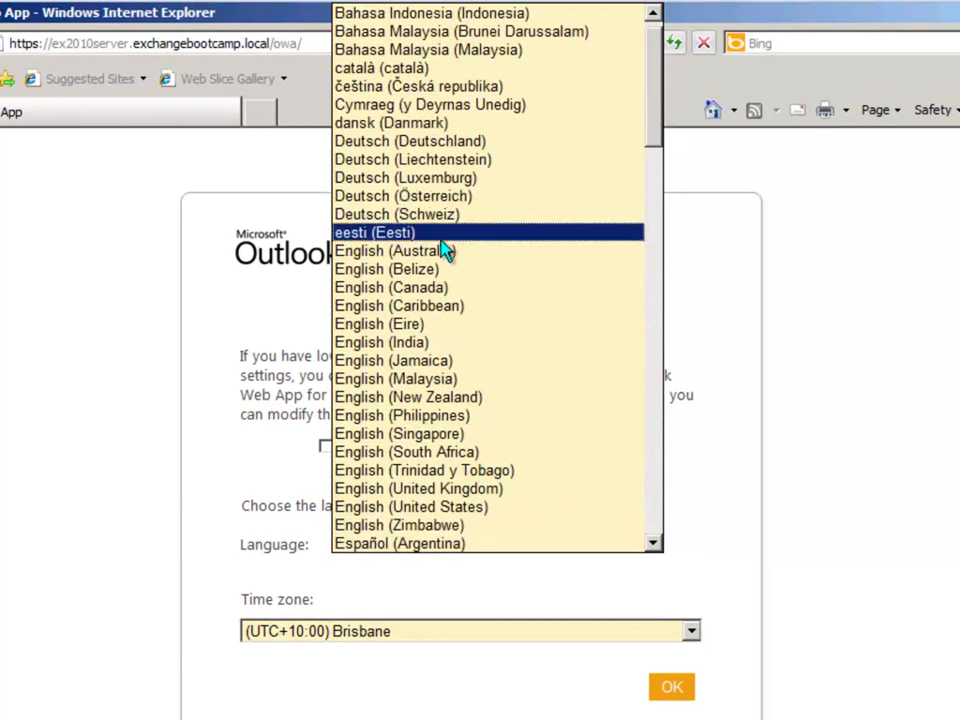
click(397, 258)
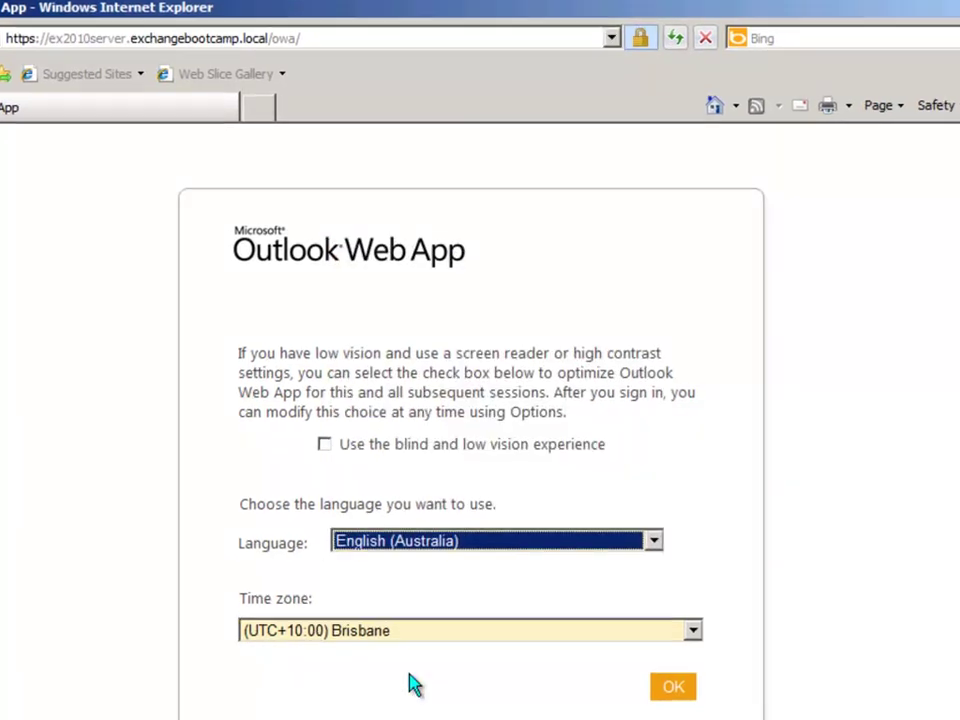
click(795, 616)
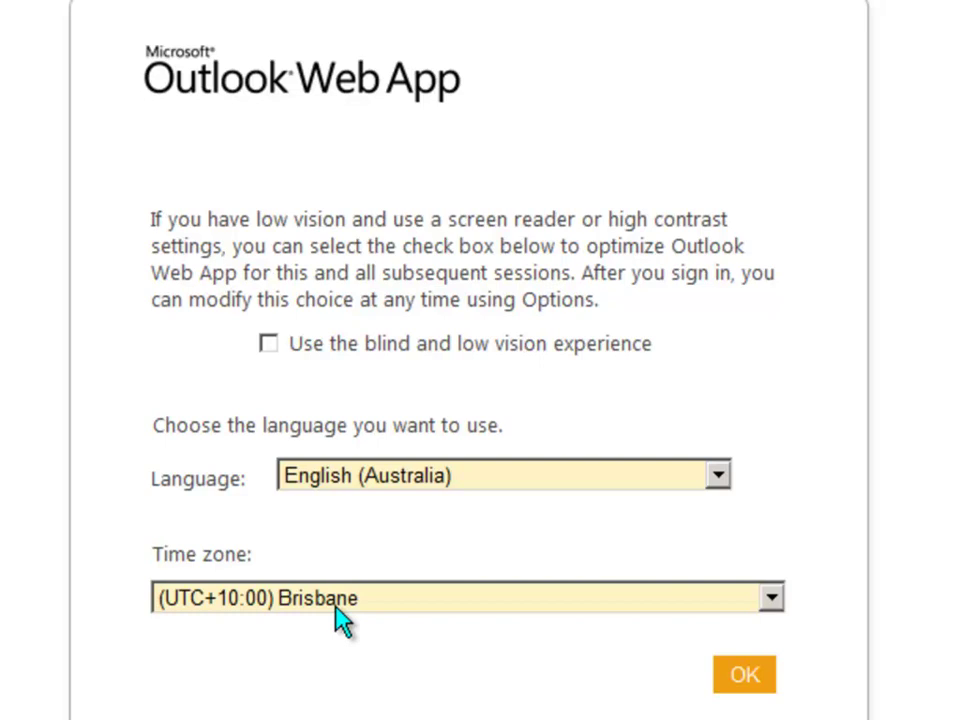
click(745, 677)
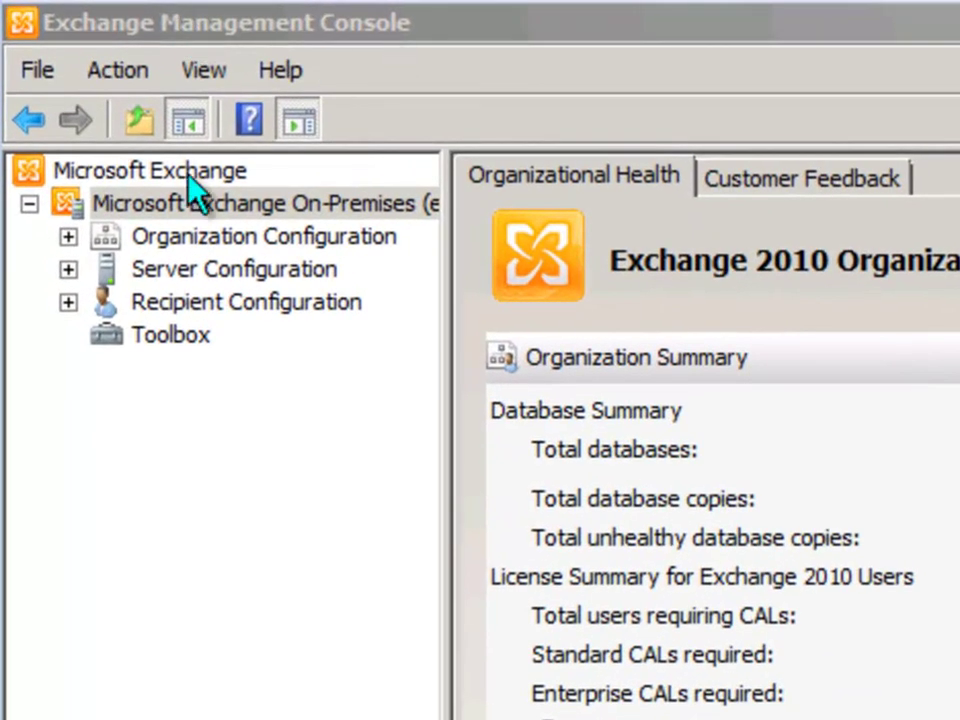
Go to Server Configuration > Client Access and select EX2010SERVER to list owa (Default Web Site)
click(67, 269)
click(190, 270)
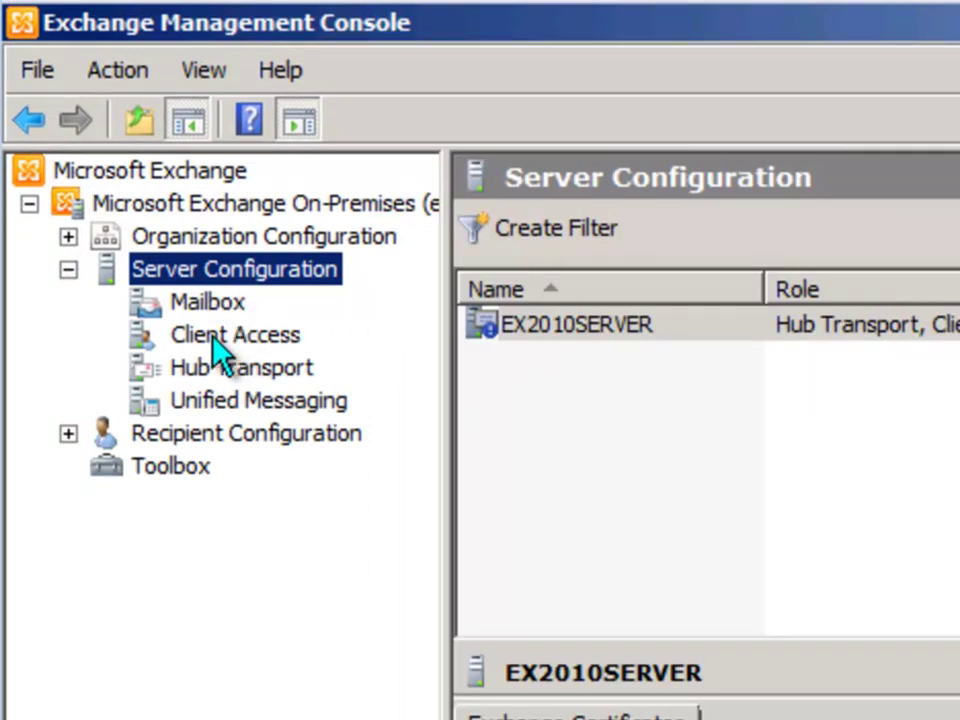
click(218, 340)
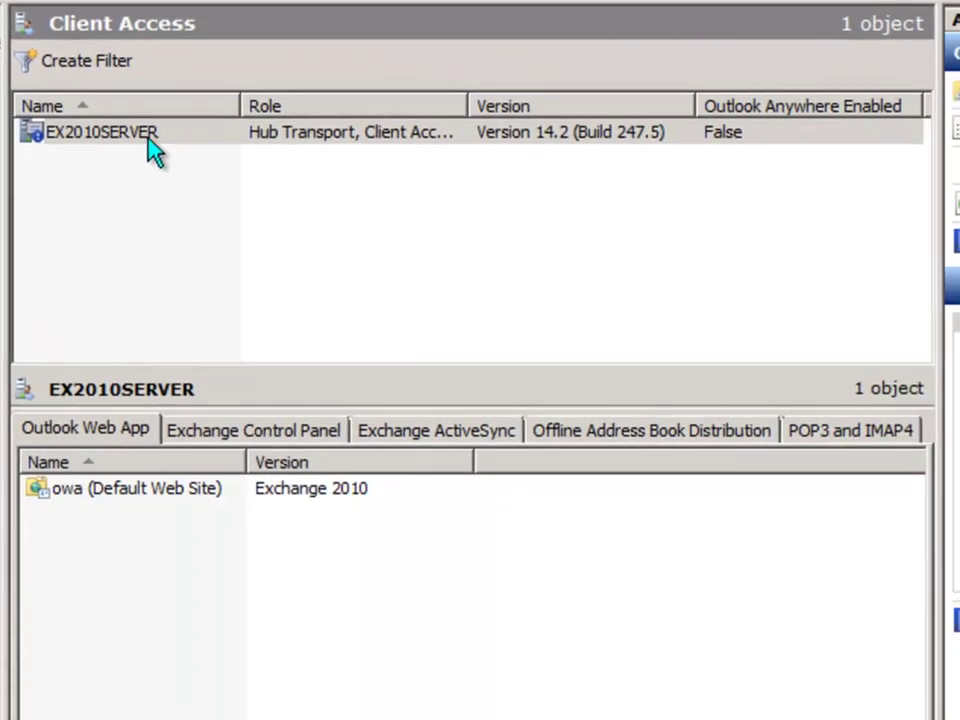
click(80, 134)
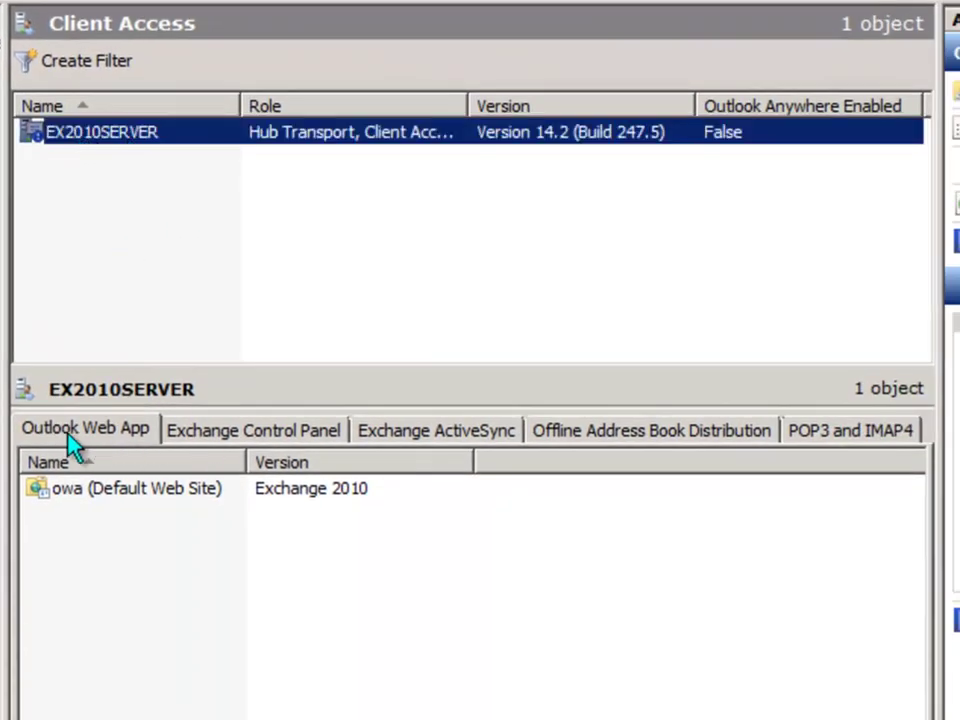
Open the Properties of the owa (Default Web Site) virtual directory
right_click(146, 493)
click(268, 506)
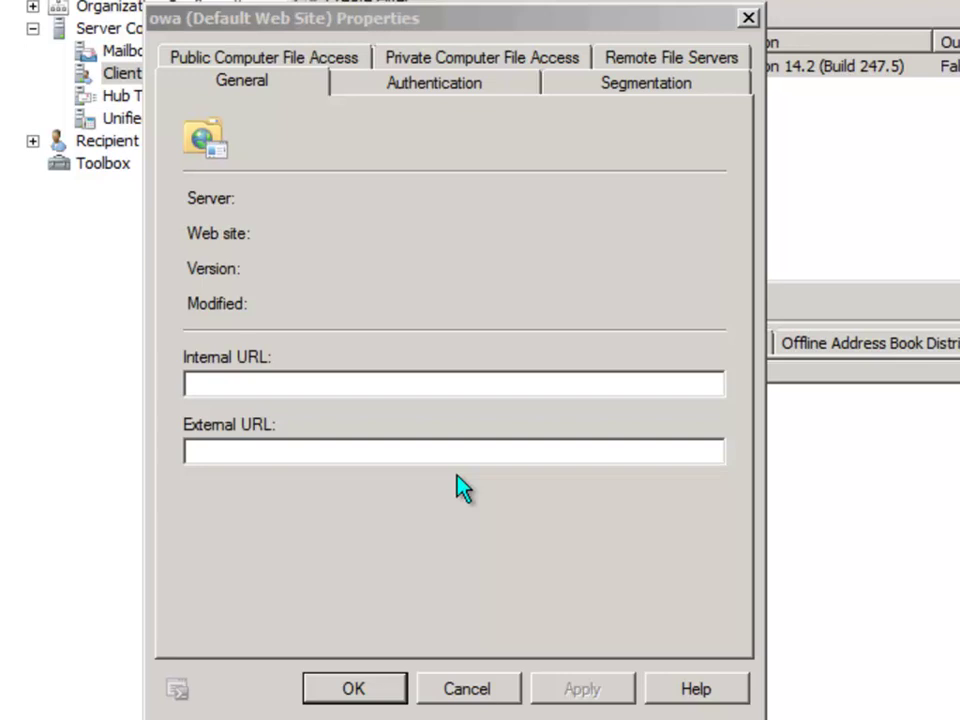
click(425, 148)
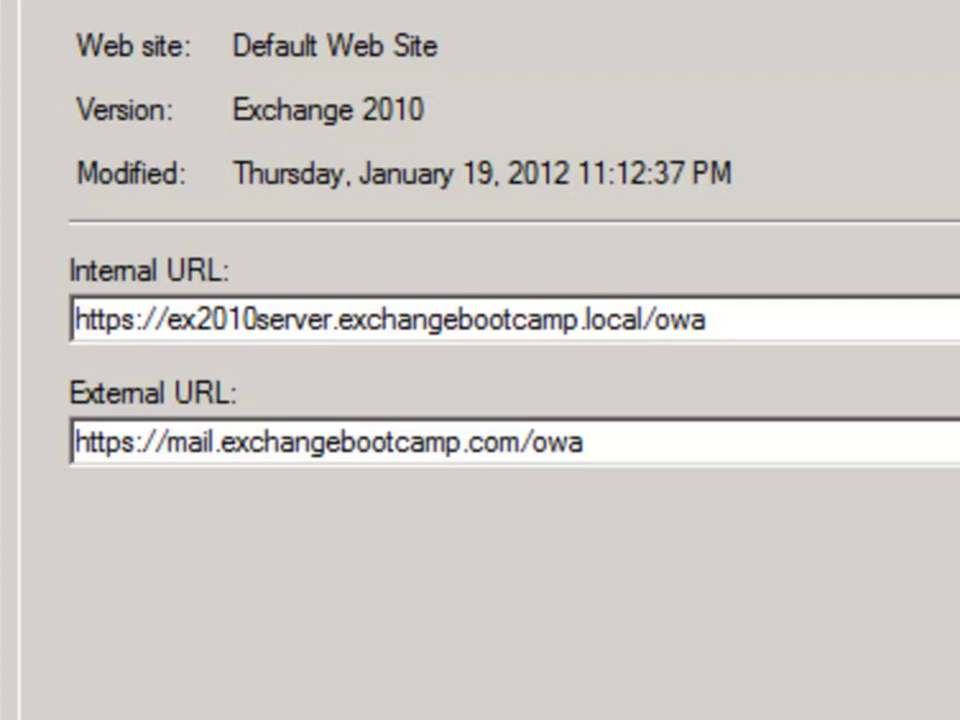
drag(168, 442, 520, 442)
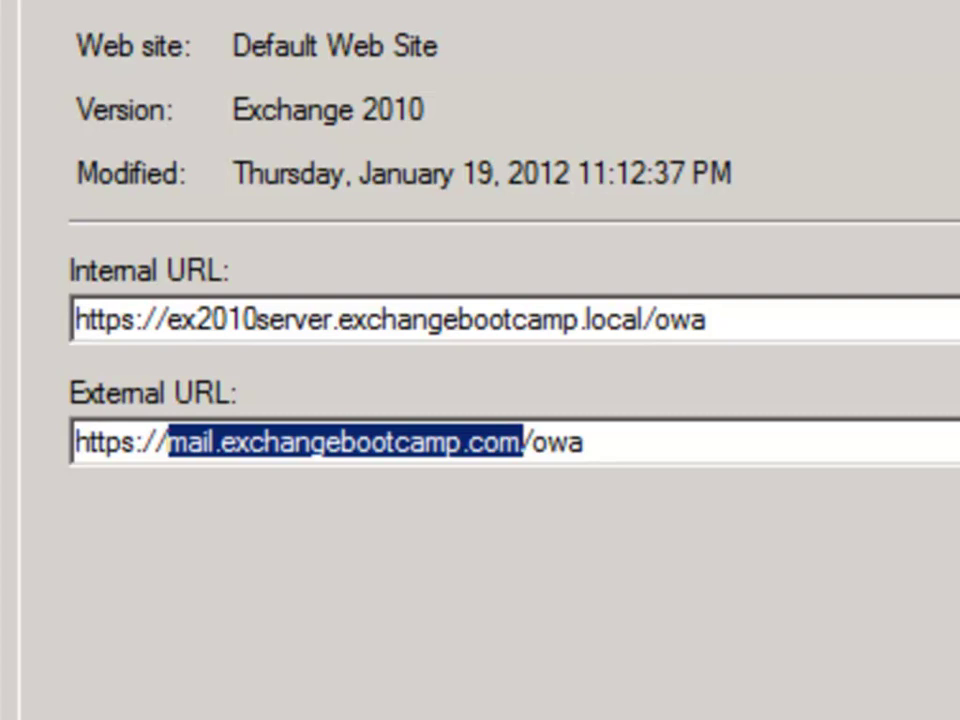
key(End)
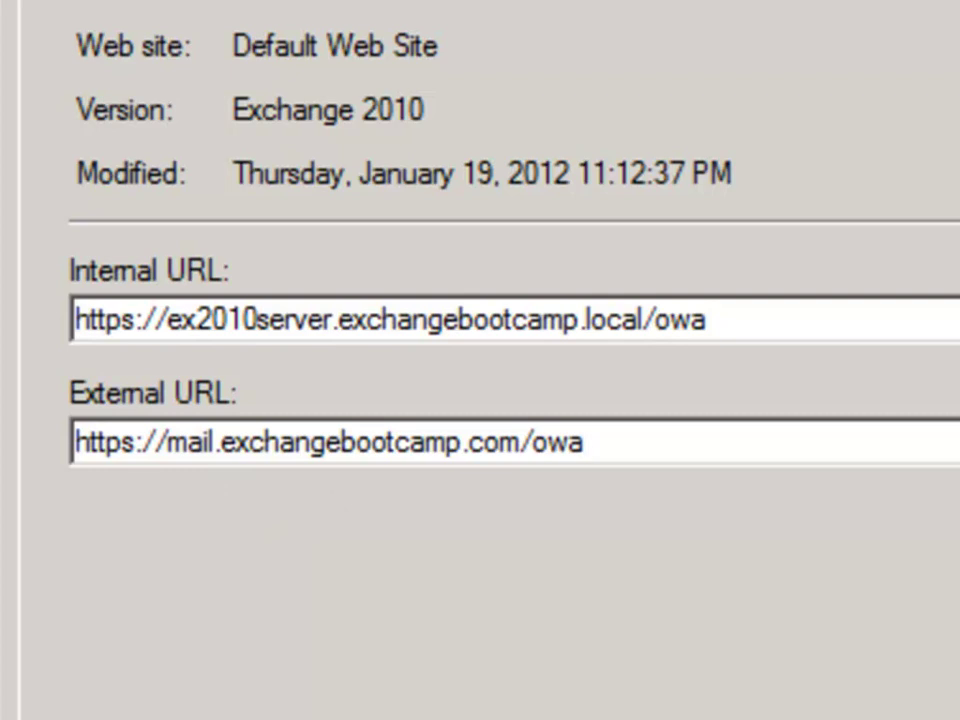
key(shift+Home)
right_click(484, 455)
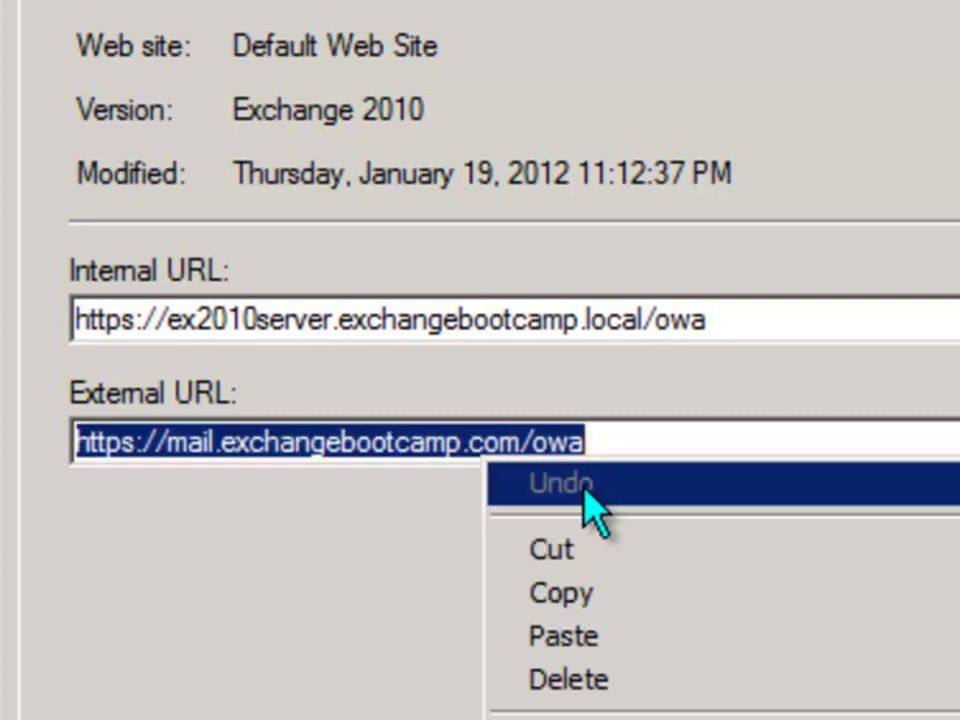
click(560, 548)
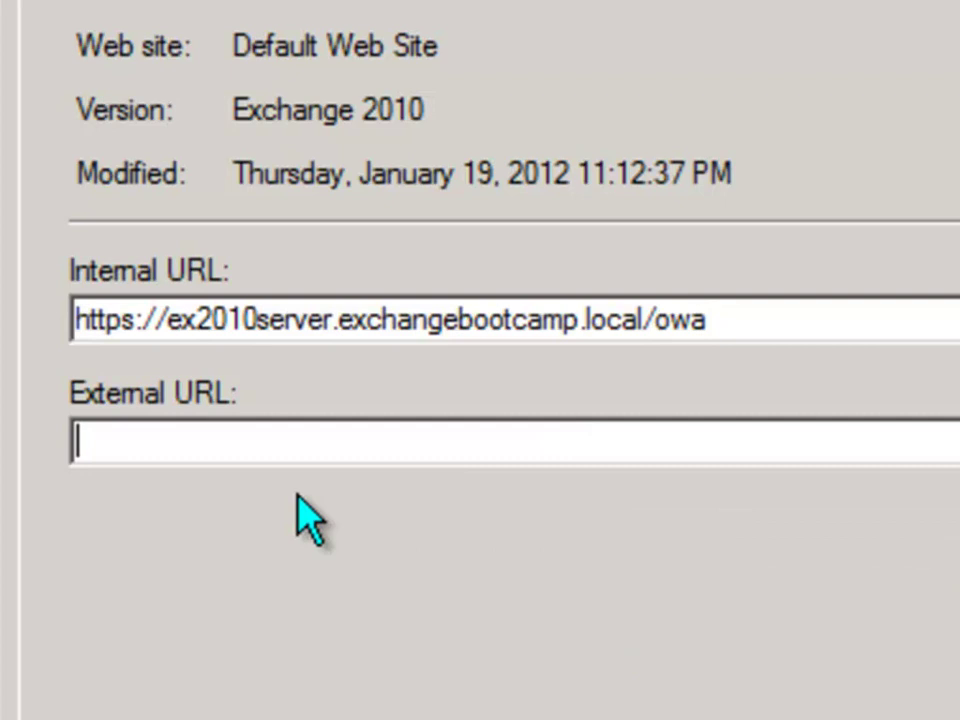
right_click(180, 439)
click(317, 630)
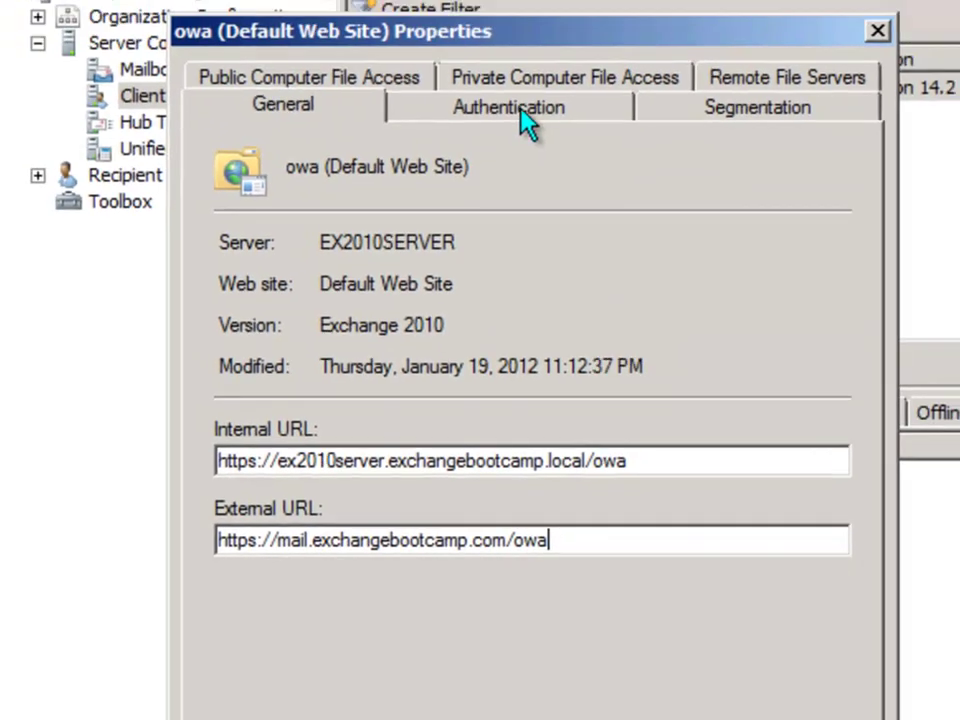
Set owa forms-based logon format to User name only with logon domain exchangebootcamp.local
click(520, 112)
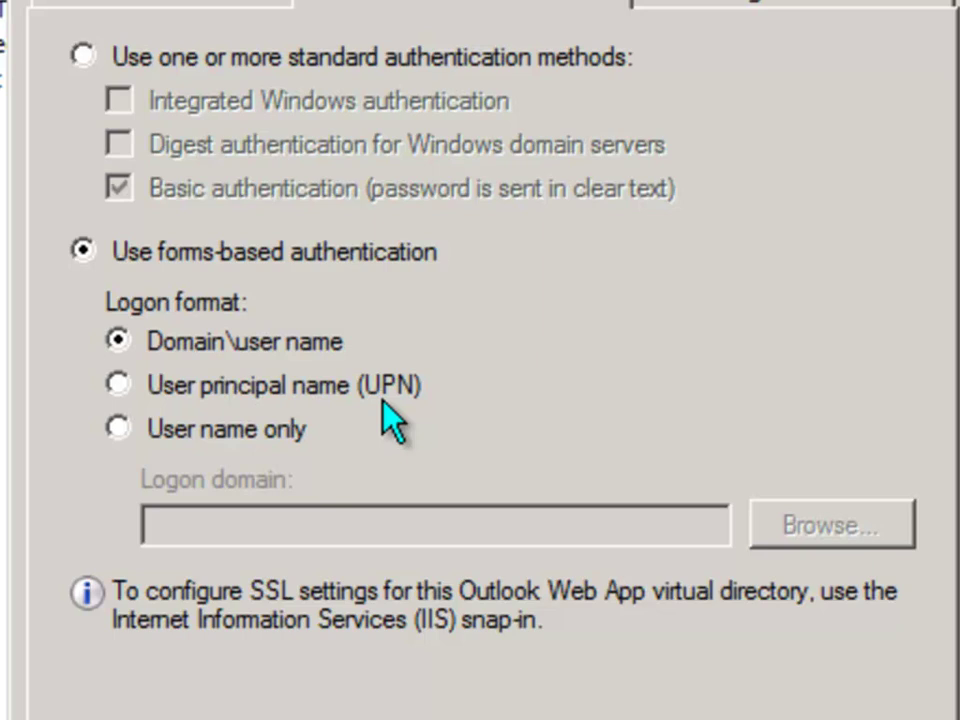
click(120, 431)
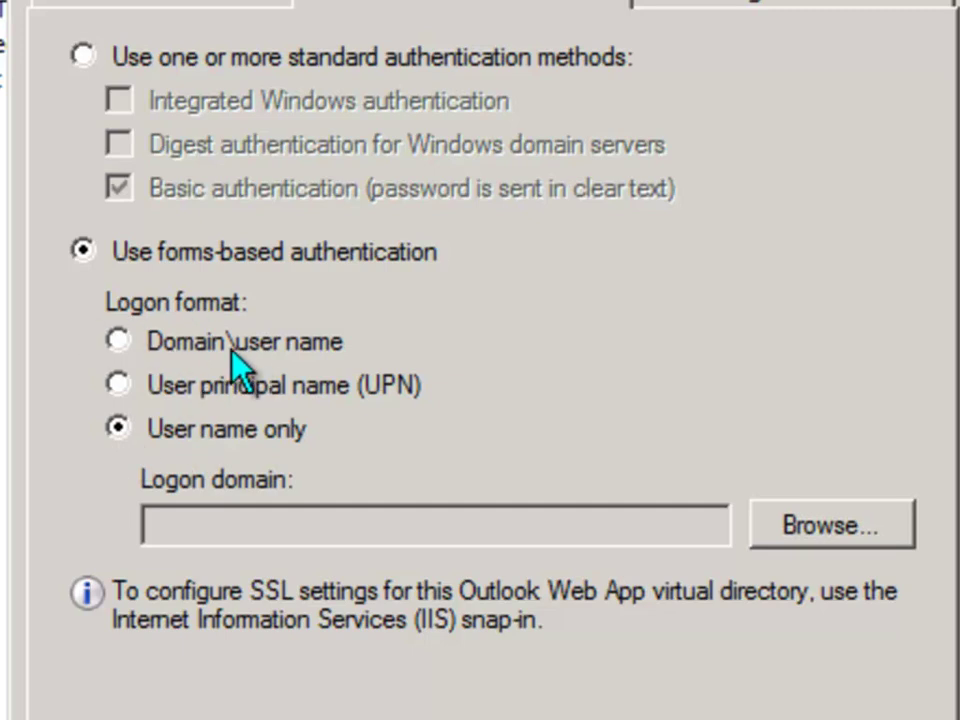
click(862, 525)
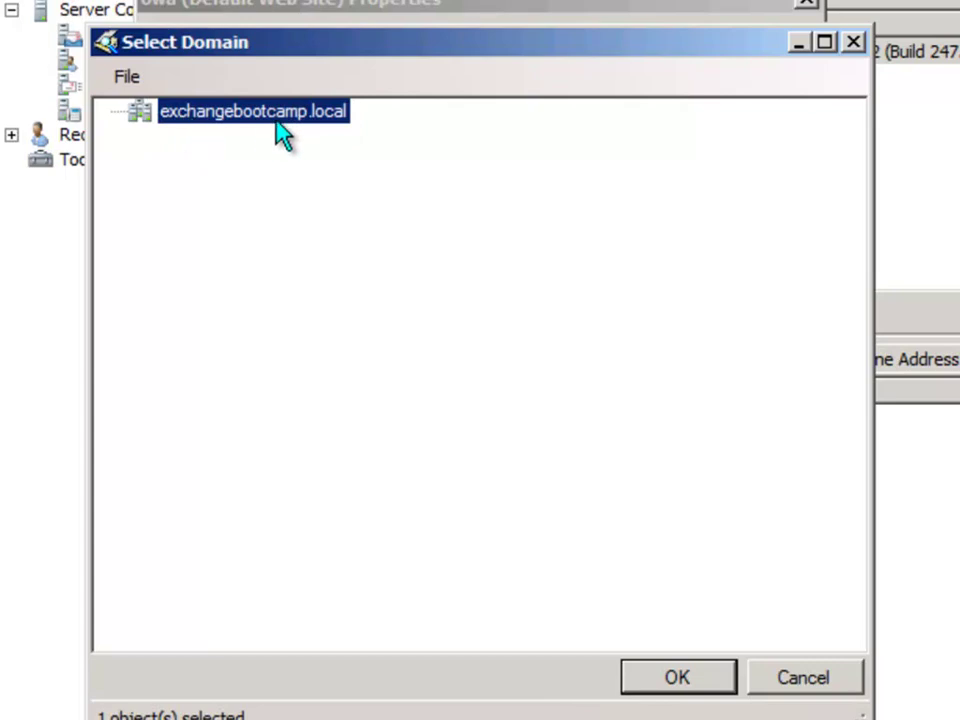
click(680, 682)
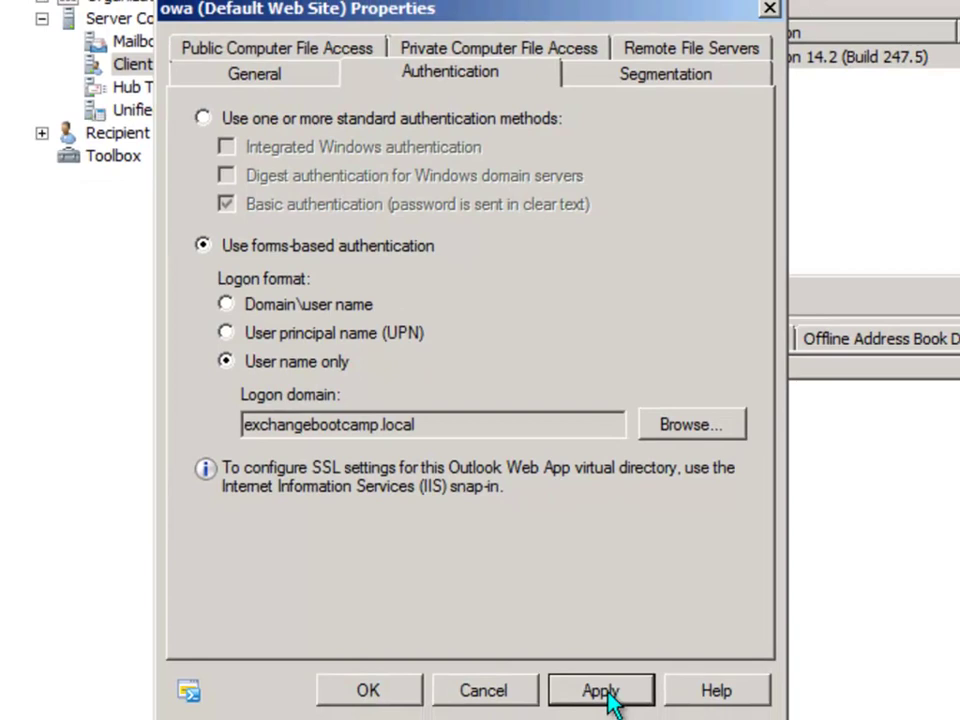
Apply the owa authentication changes and acknowledge the iisreset /noforce warning
click(597, 684)
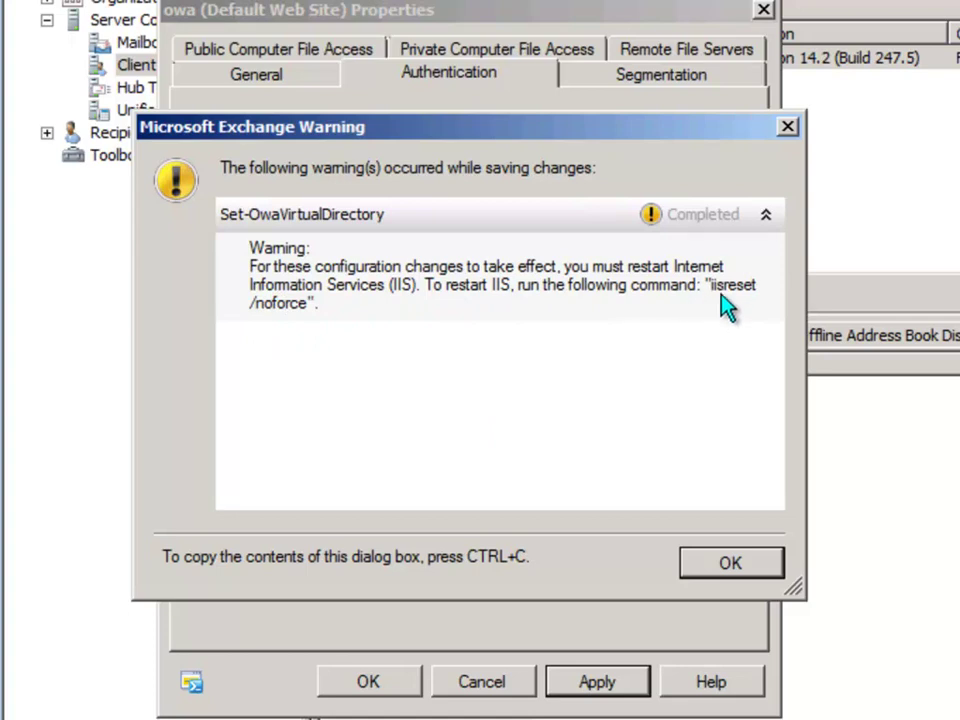
click(731, 564)
key(super)
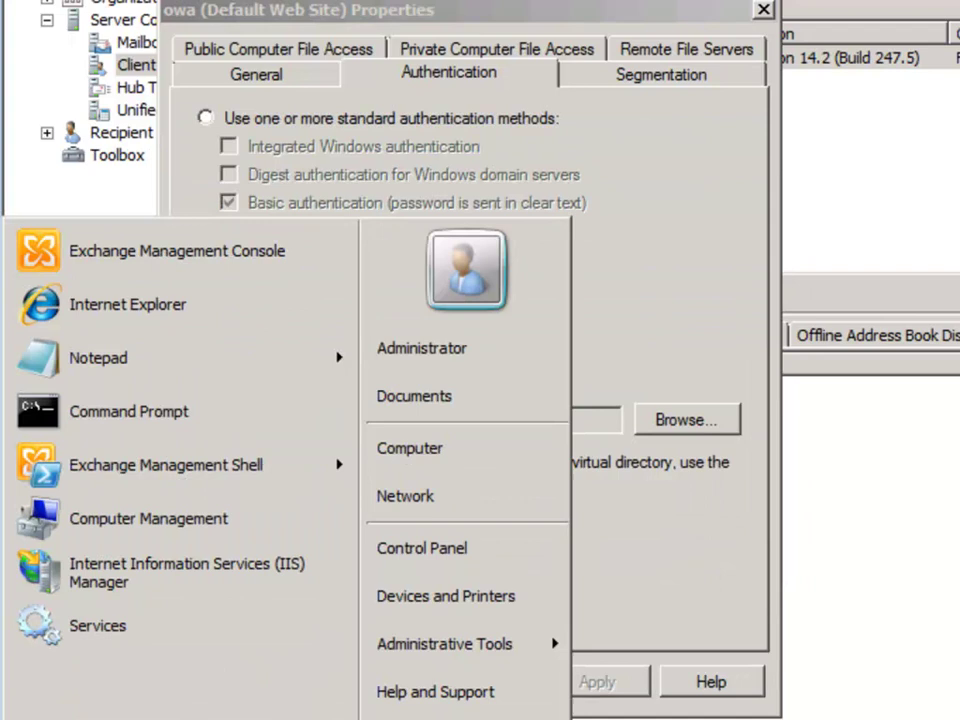
Run iisreset /noforce in Command Prompt, then rerun plain iisreset after it fails
click(115, 415)
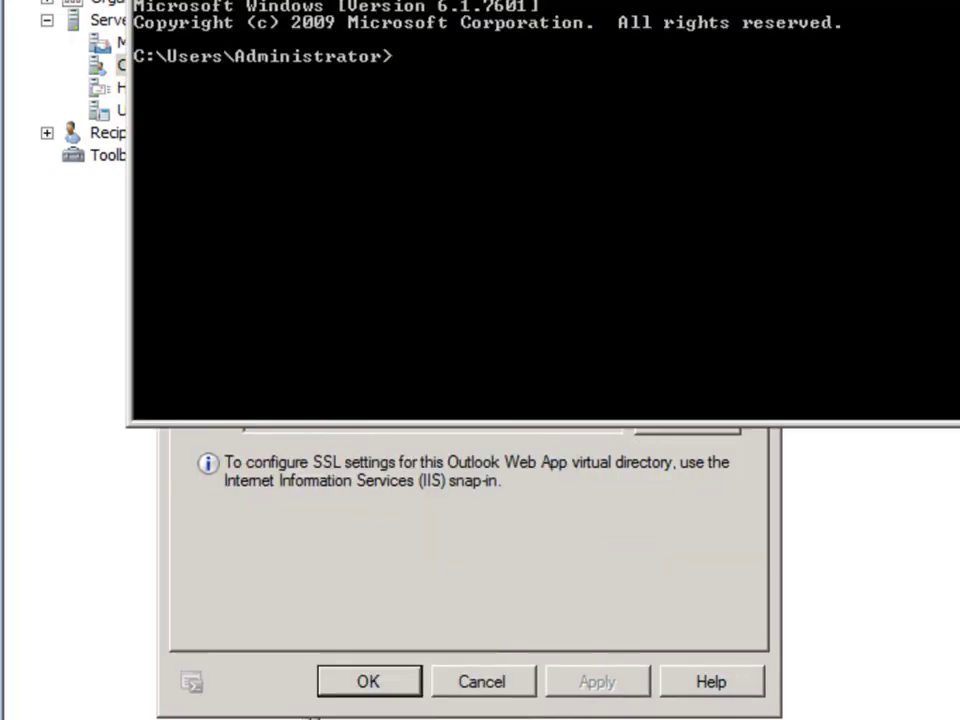
text(i)
text(isrese)
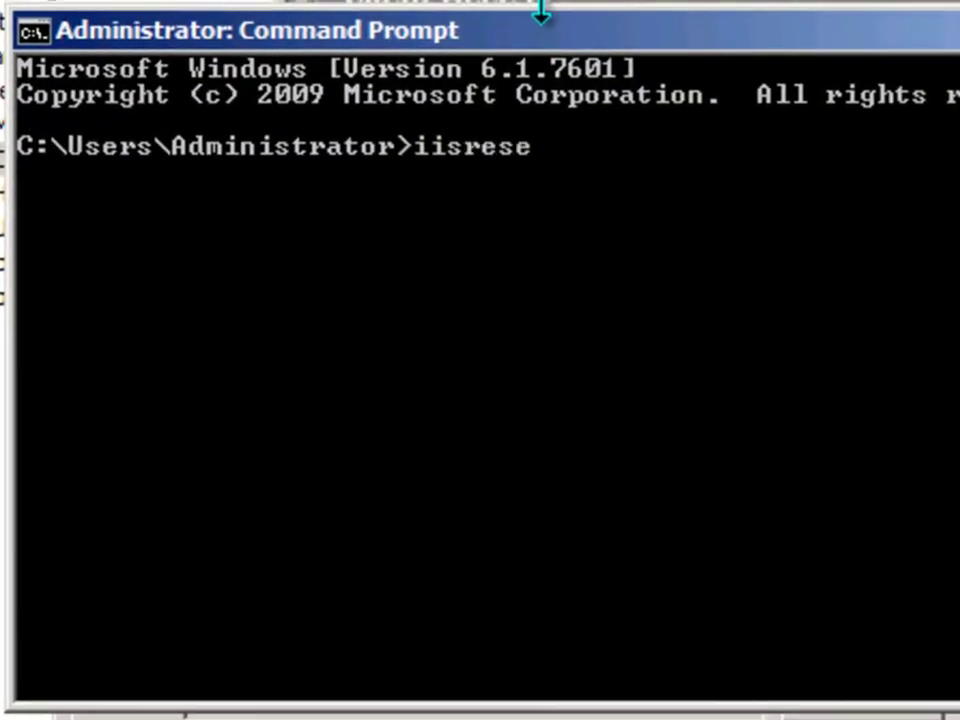
text(t /noforce)
key(Return)
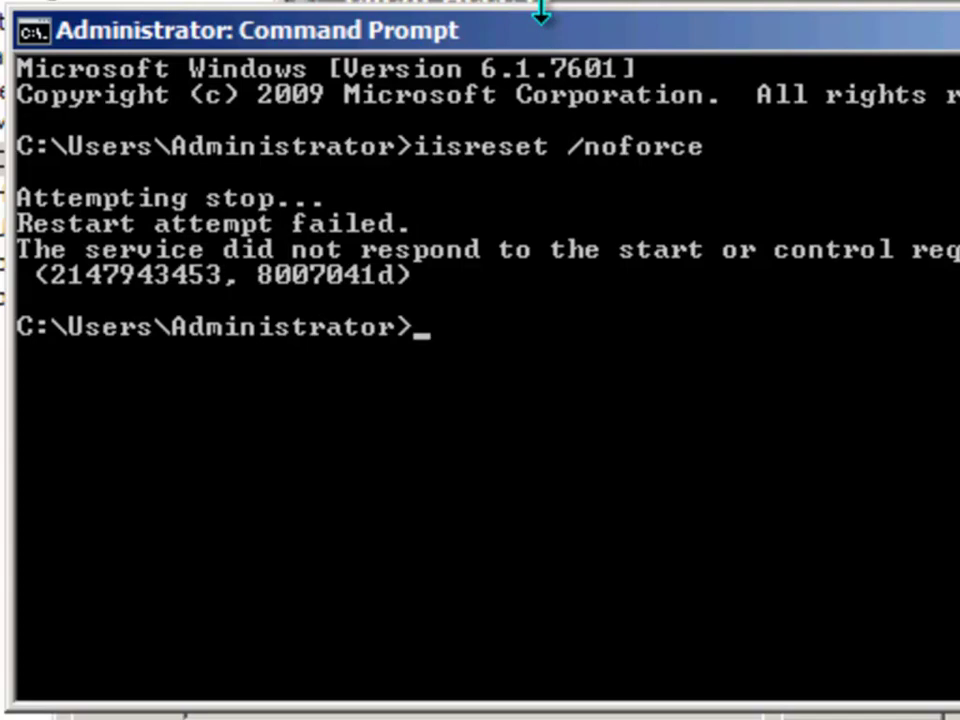
key(Up)
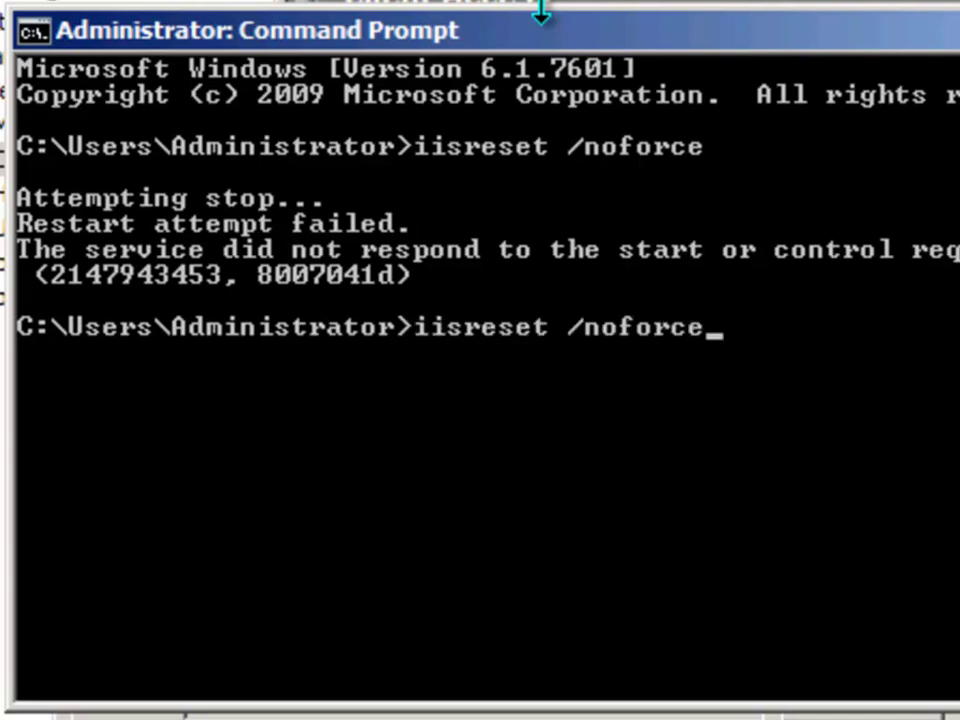
key(BackSpace)
key(BackSpace)
key(BackSpace)
key(BackSpace)
key(BackSpace)
key(BackSpace)
key(BackSpace)
key(BackSpace)
key(BackSpace)
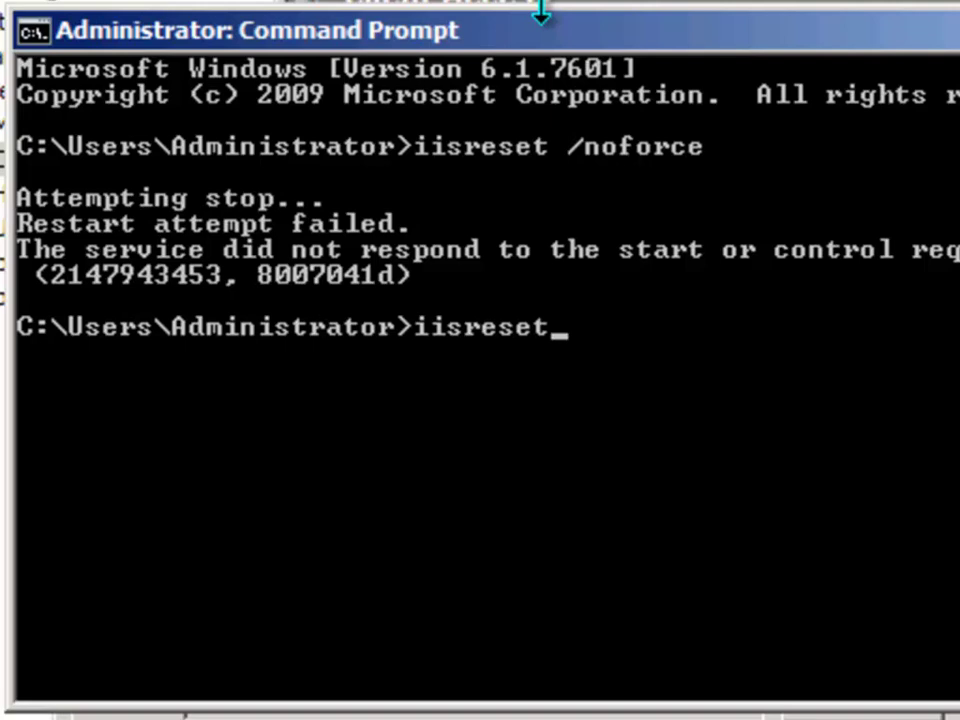
key(Return)
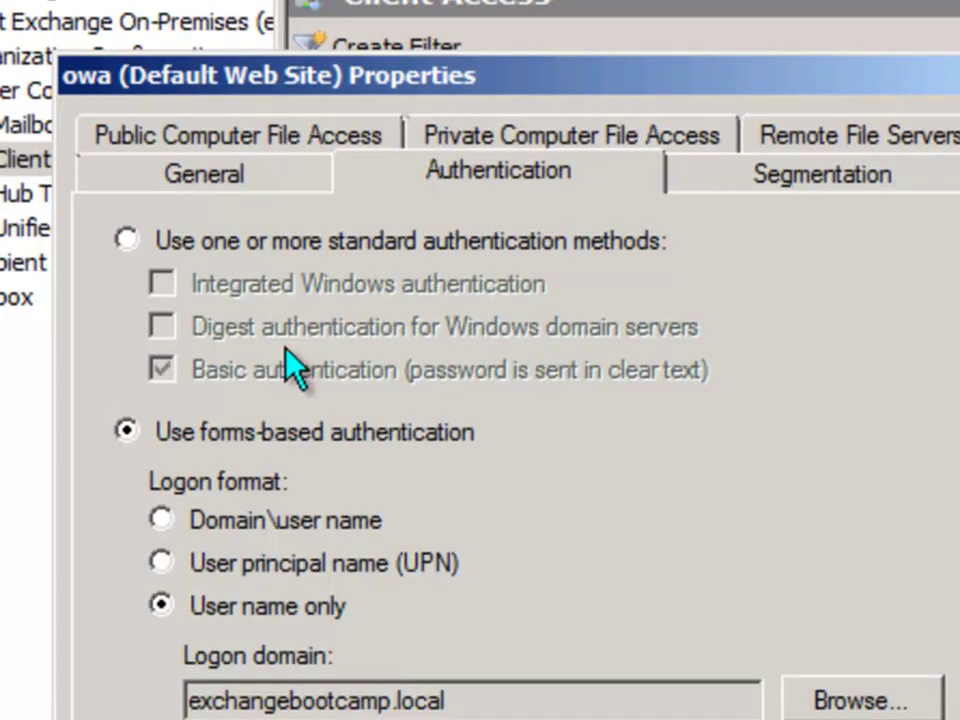
Launch Internet Explorer and load the /owa address from the address bar history
key(super)
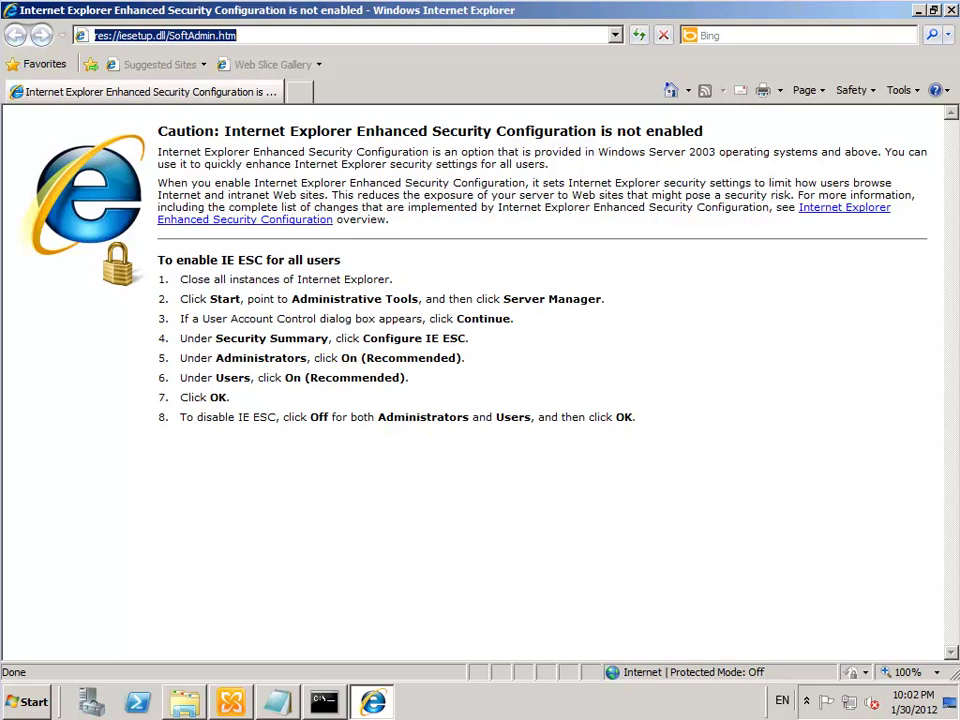
click(615, 36)
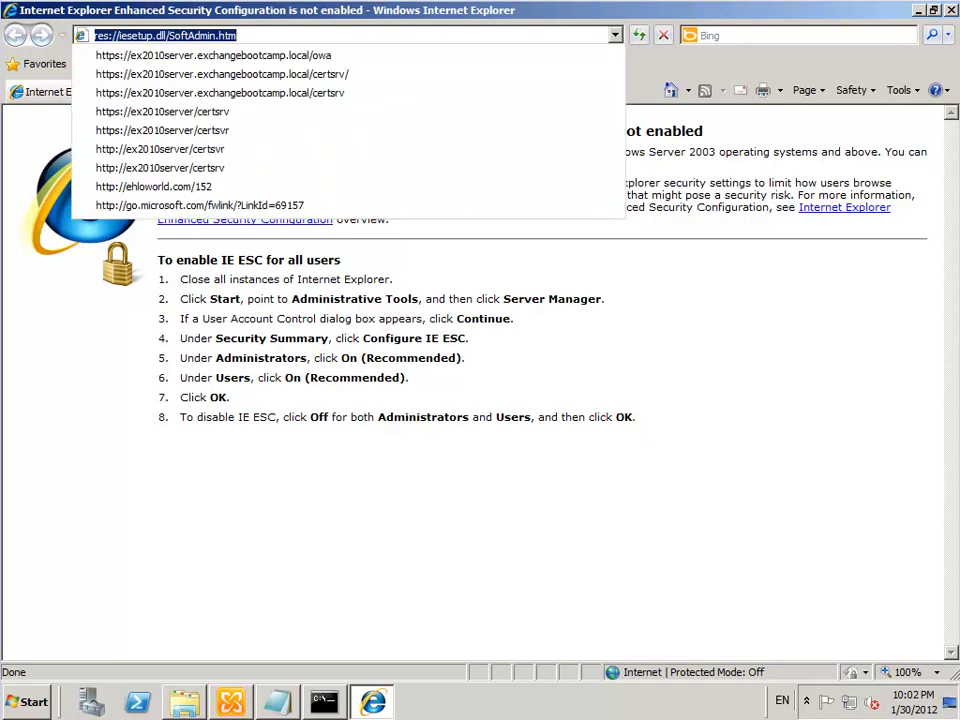
click(231, 57)
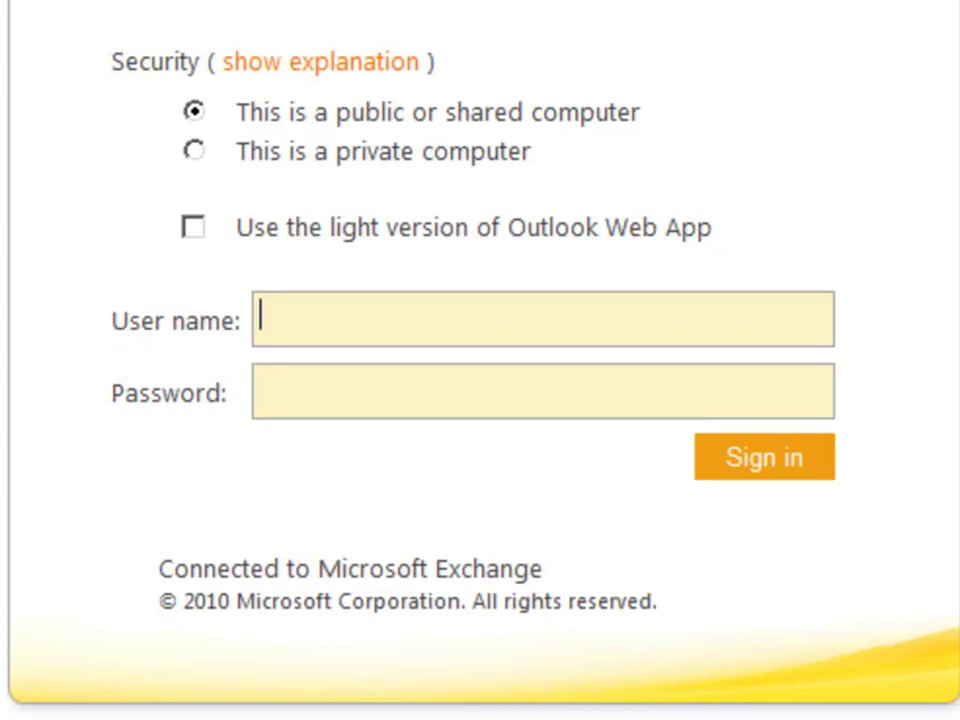
Sign in on the forms-based page with user name administrator and the account password
text(administrator)
key(Tab)
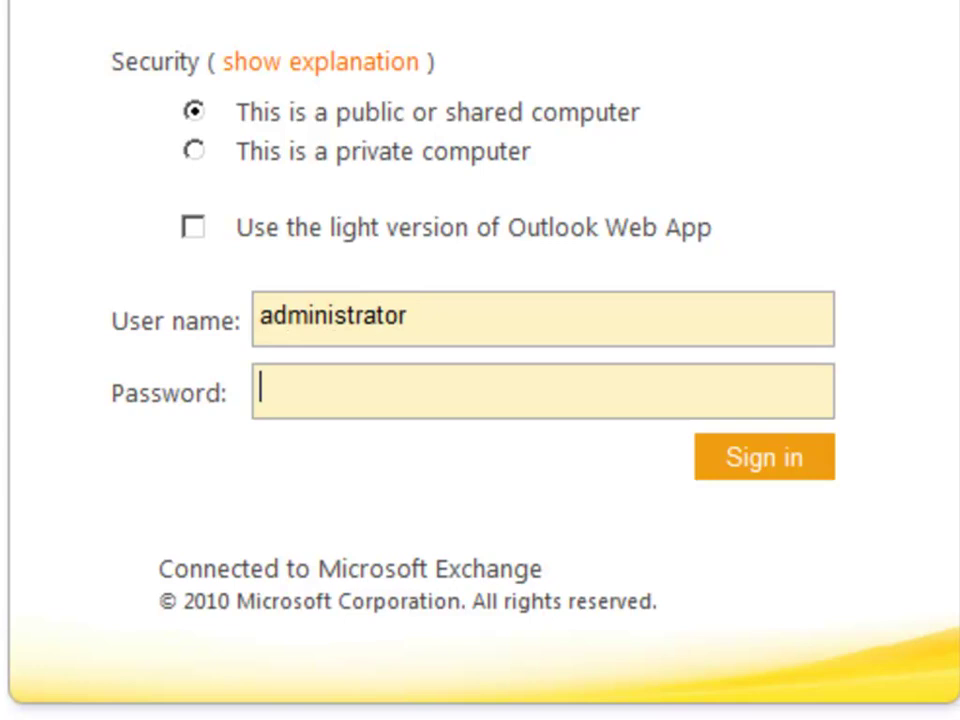
text(••••••)
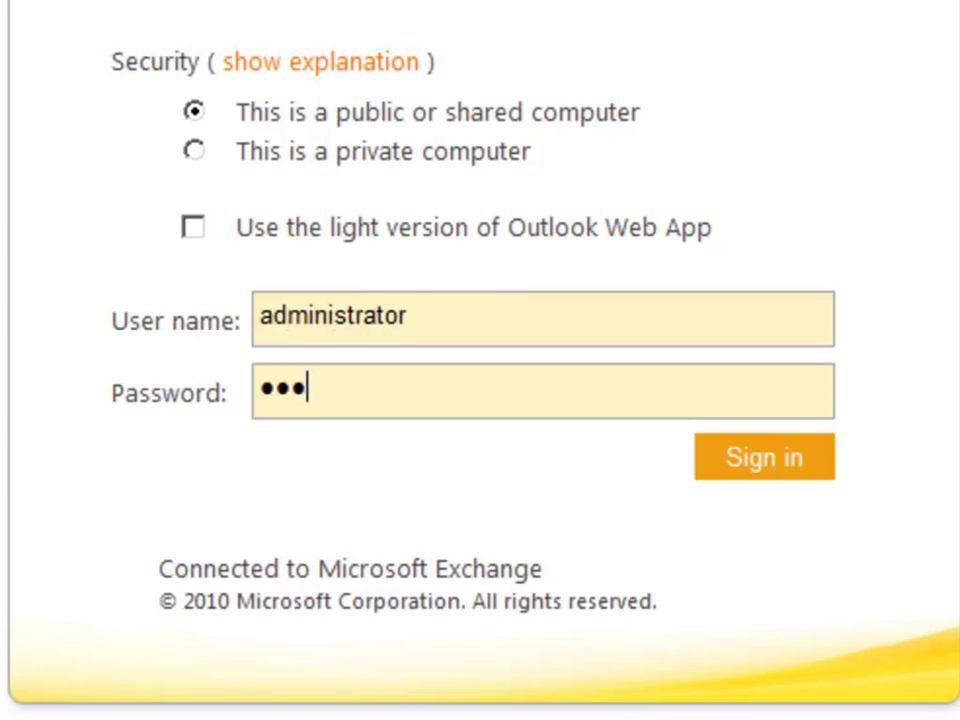
text(••)
key(Tab)
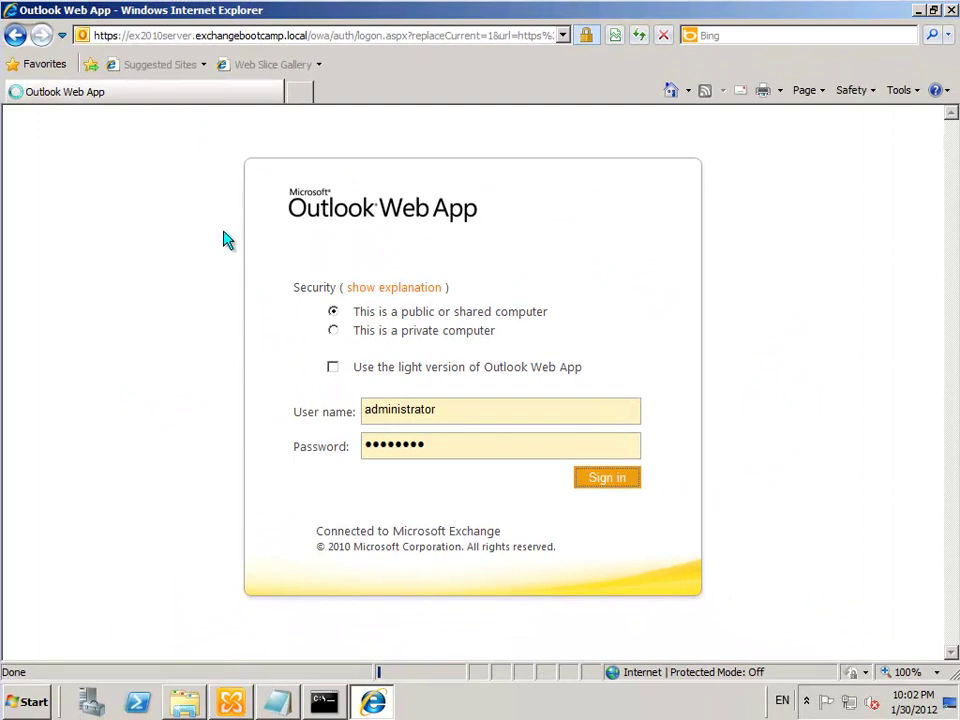
key(Return)
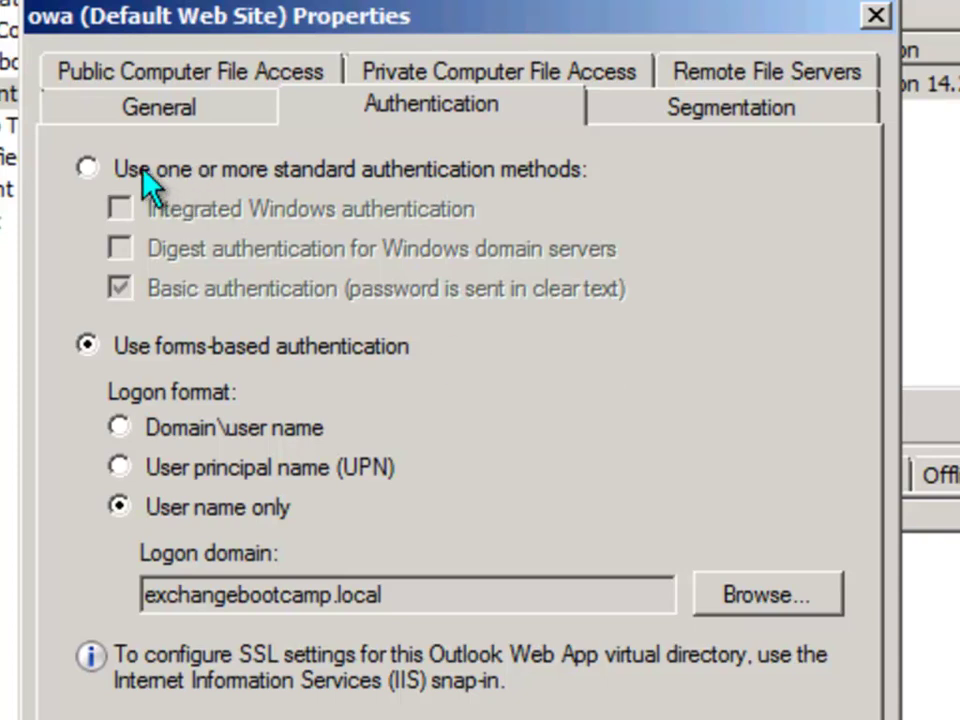
Replace owa's forms-based logon with Integrated Windows authentication, apply it, and dismiss the IIS warning
click(88, 168)
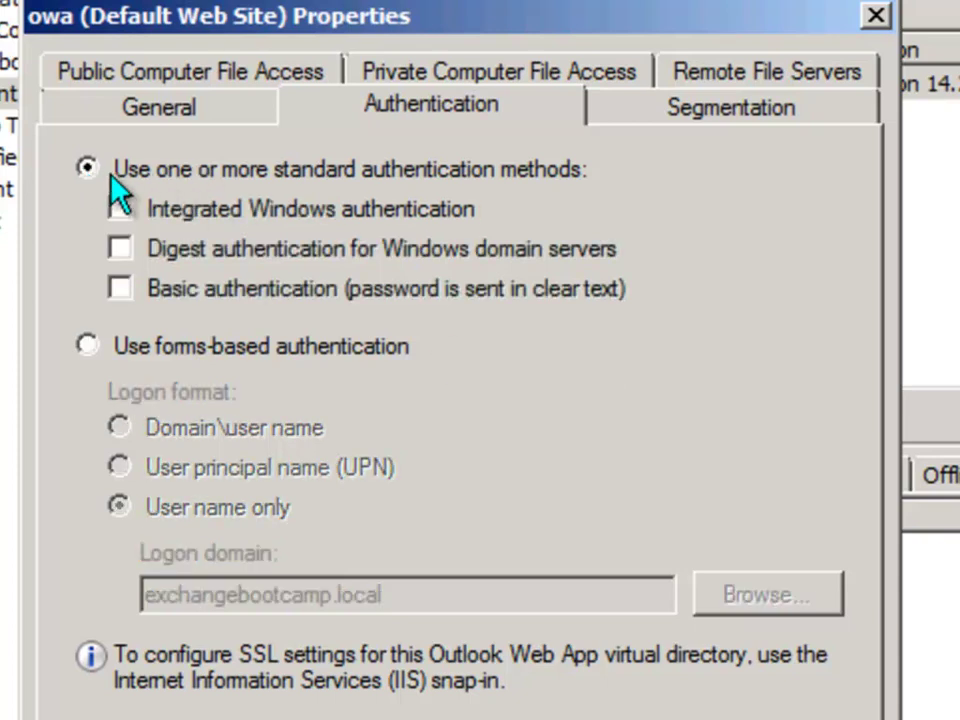
click(120, 208)
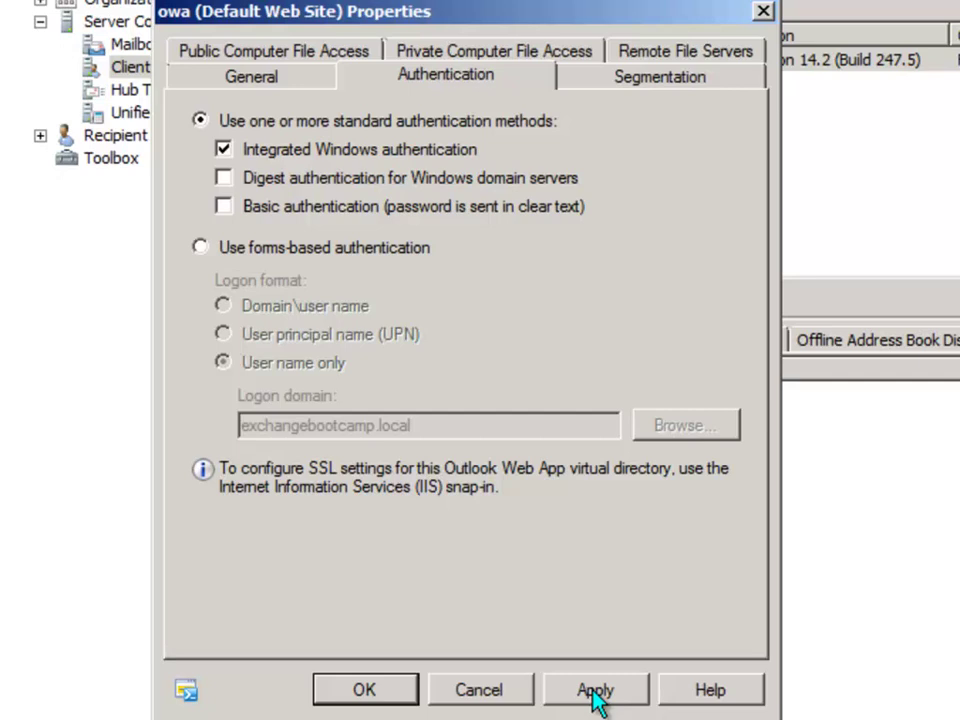
click(593, 690)
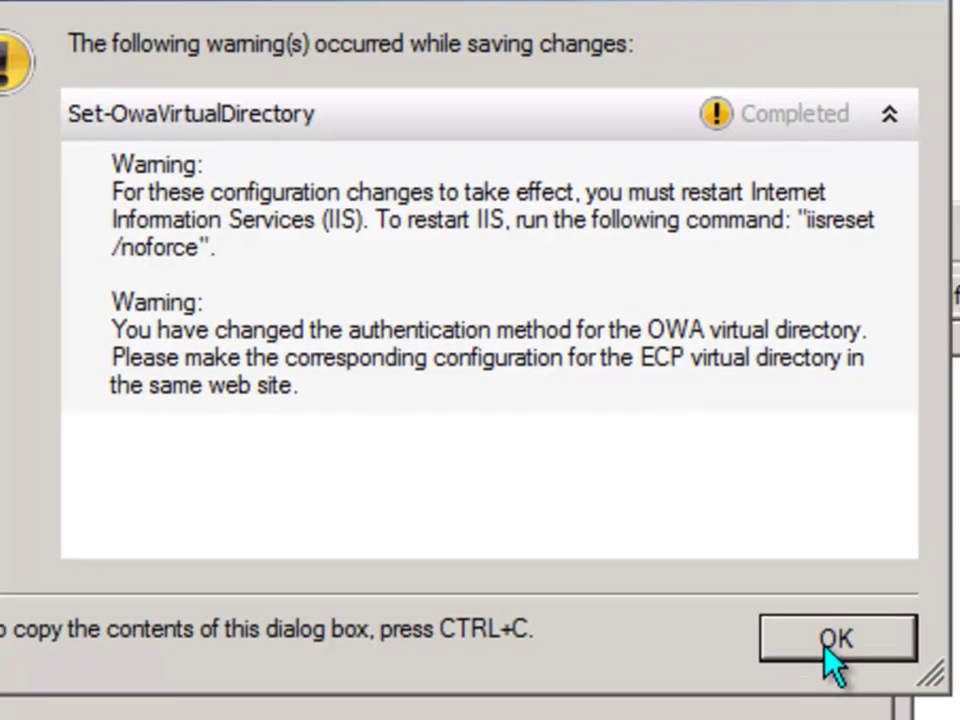
click(883, 650)
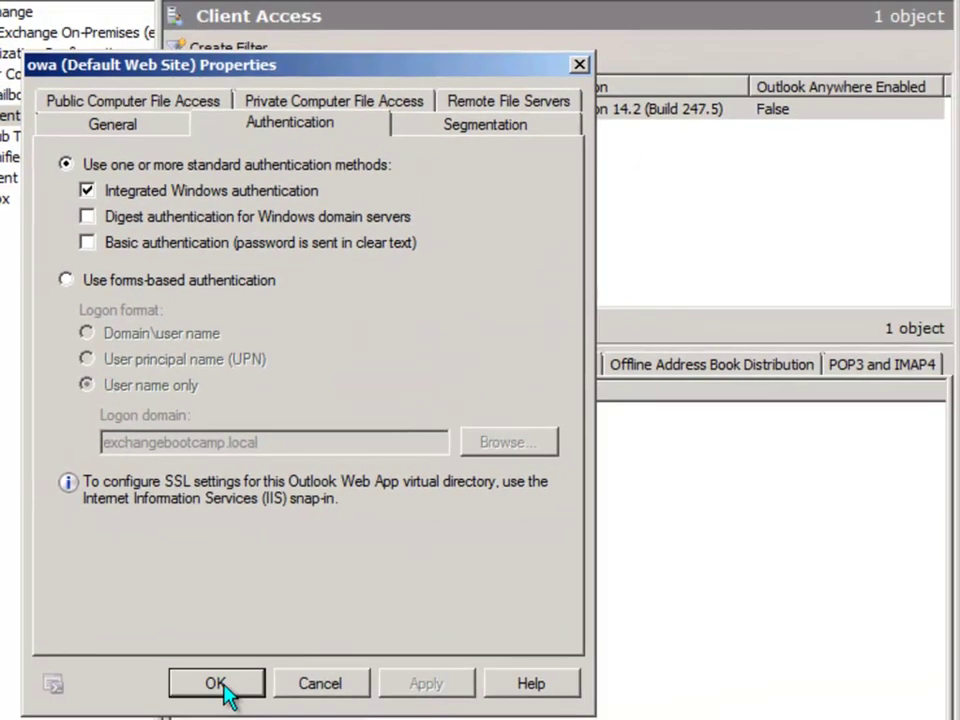
Open the ecp (Default Web Site) properties and review its internal and external /ecp URLs
click(218, 684)
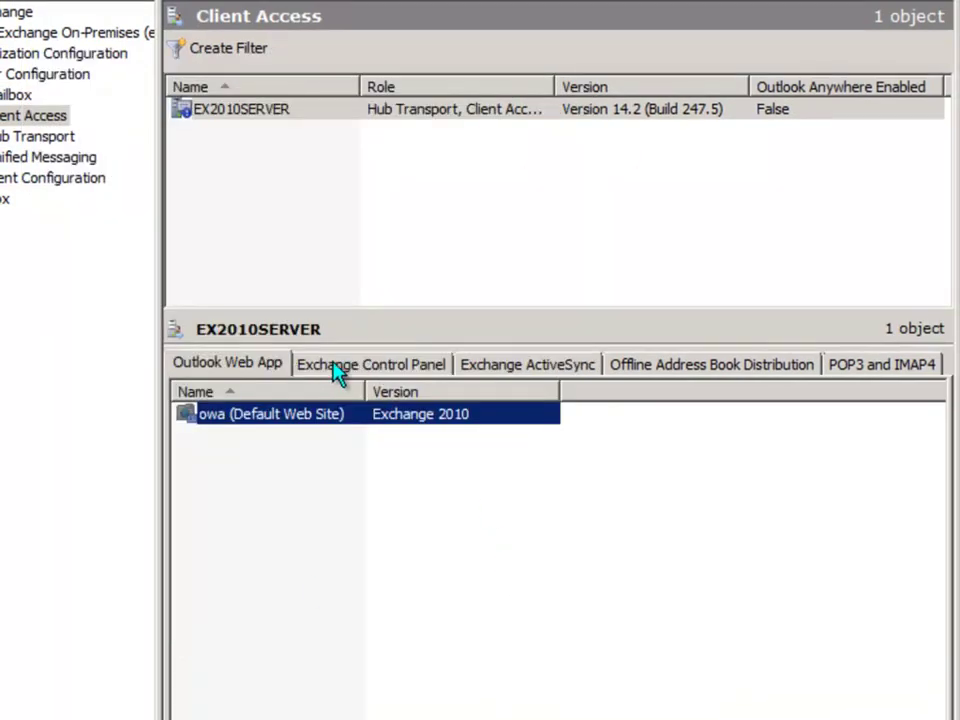
click(373, 367)
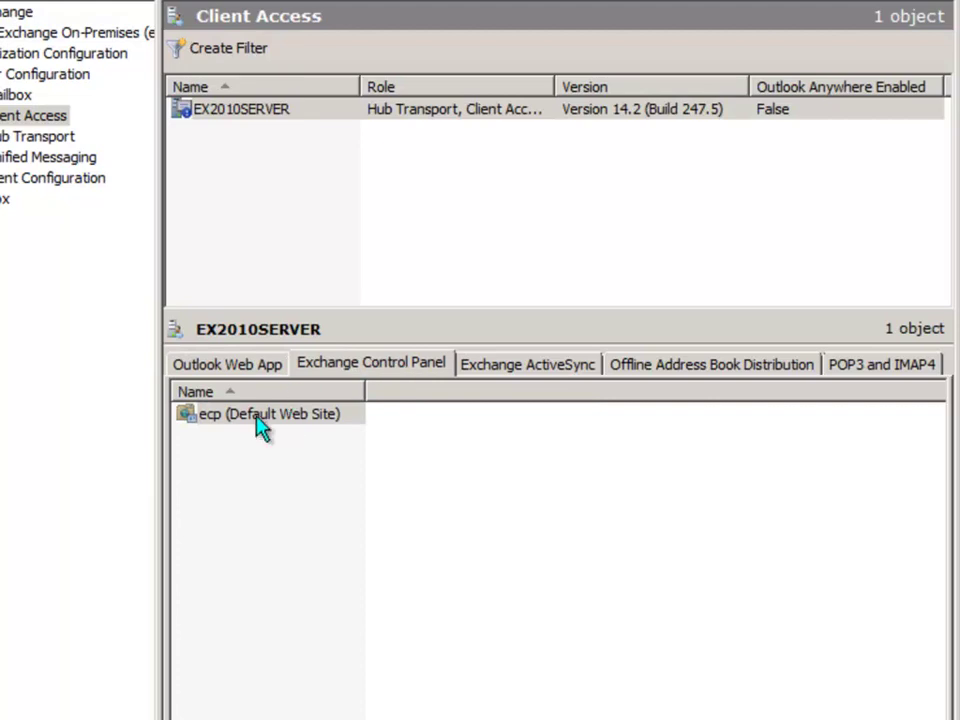
click(298, 428)
double_click(303, 428)
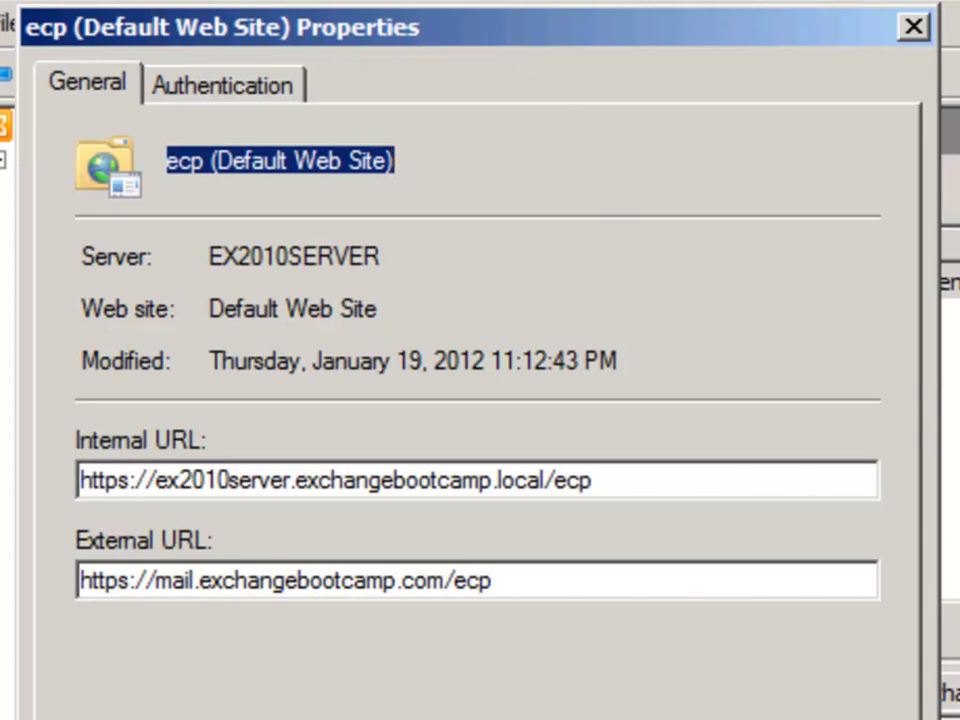
drag(80, 480, 593, 480)
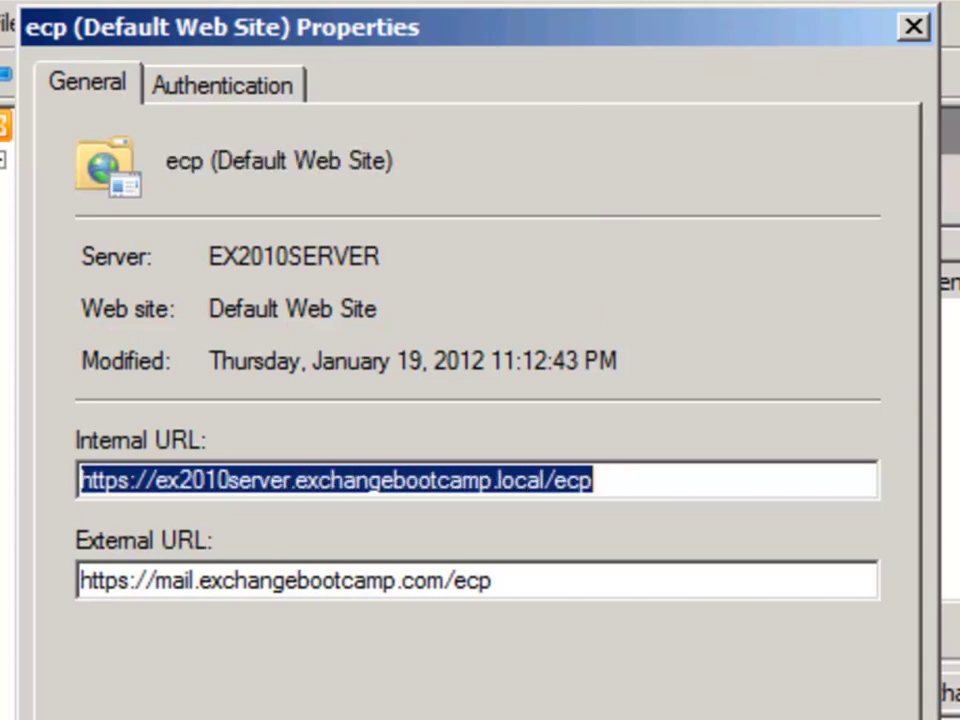
drag(80, 580, 493, 580)
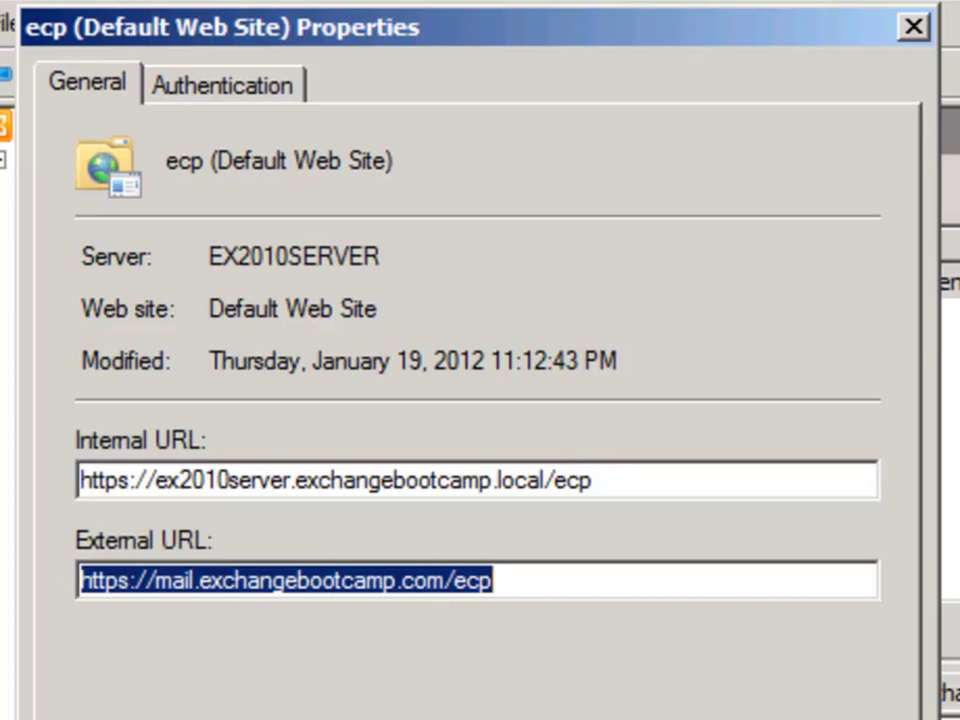
click(285, 580)
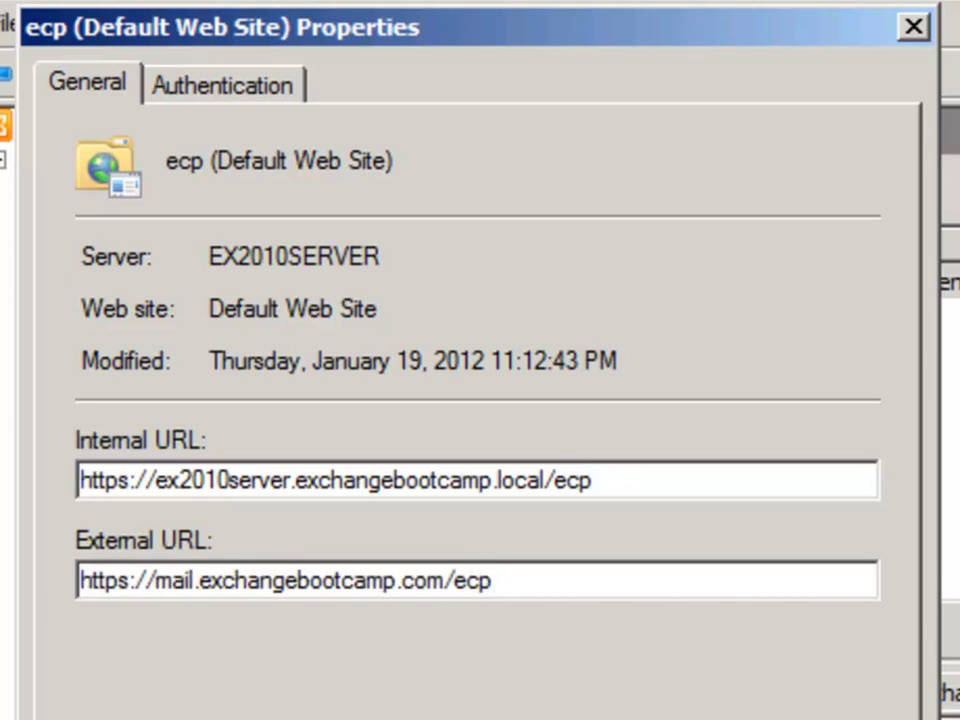
drag(545, 480, 593, 480)
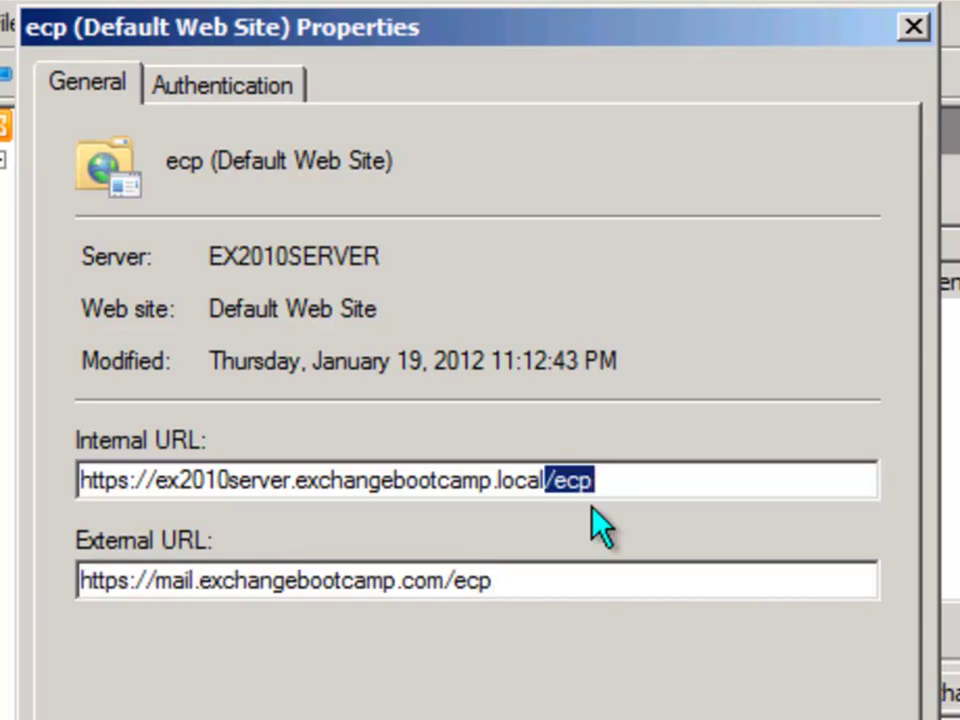
click(570, 480)
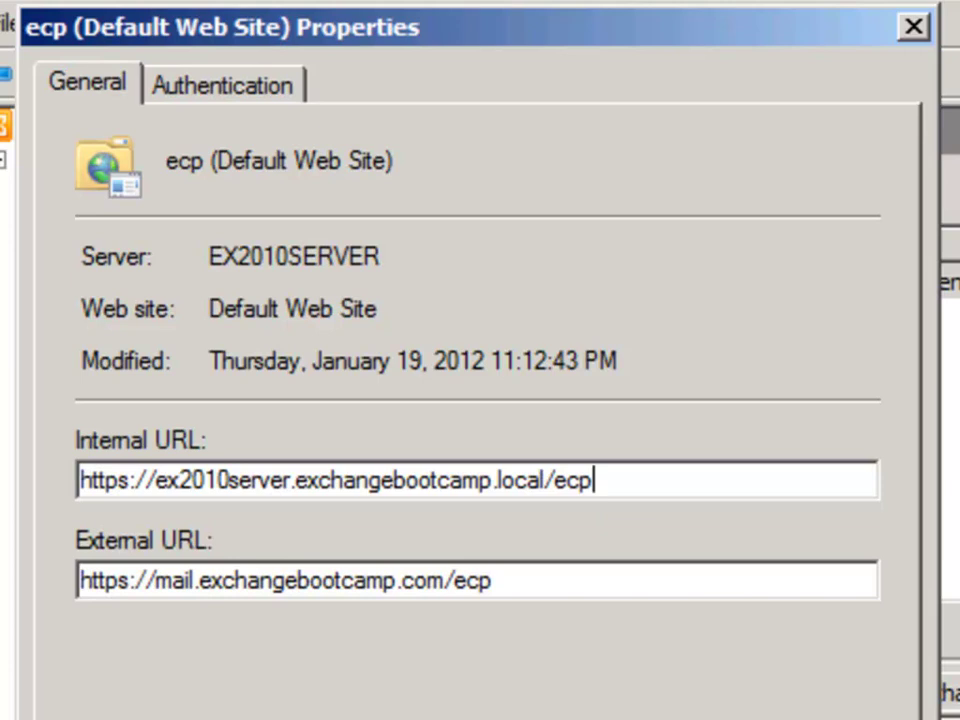
Set ecp to Integrated Windows authentication, save it, and rerun iisreset in Command Prompt
click(210, 84)
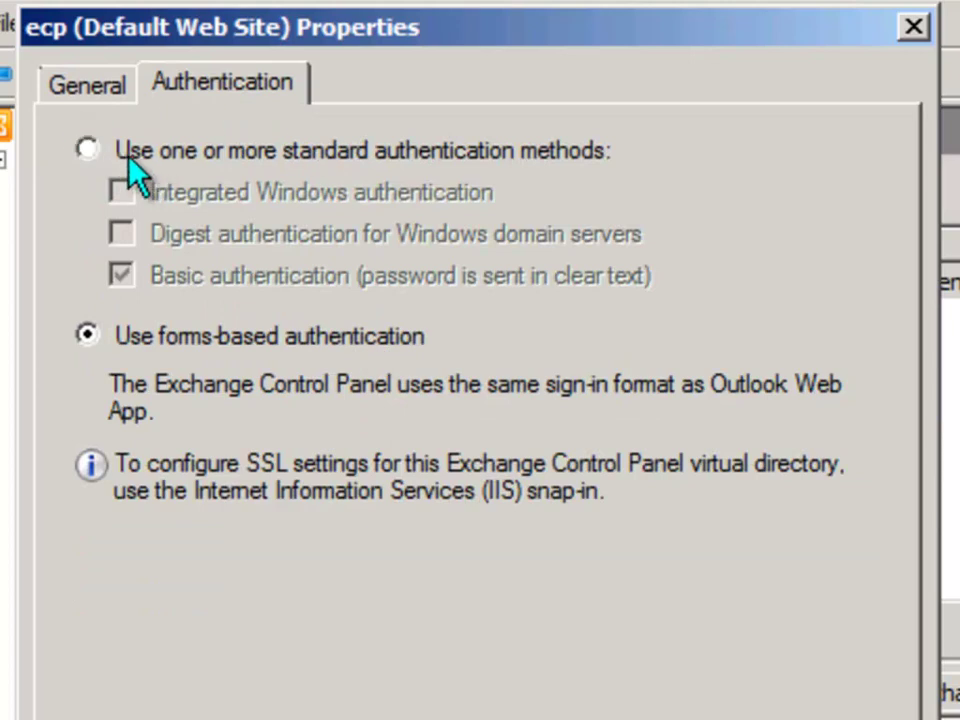
click(88, 149)
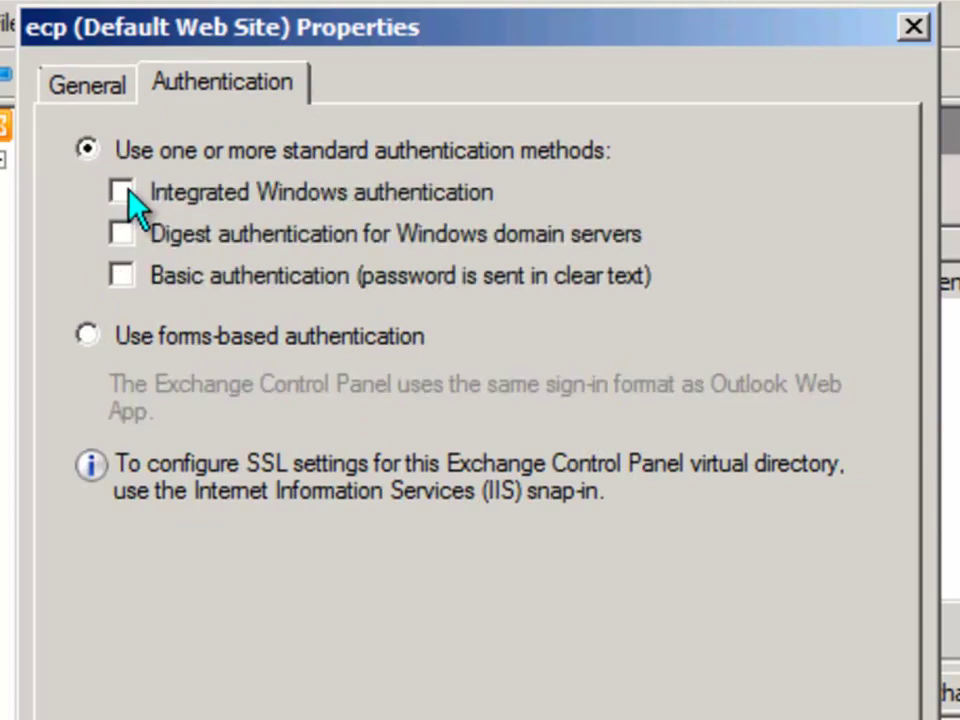
click(124, 193)
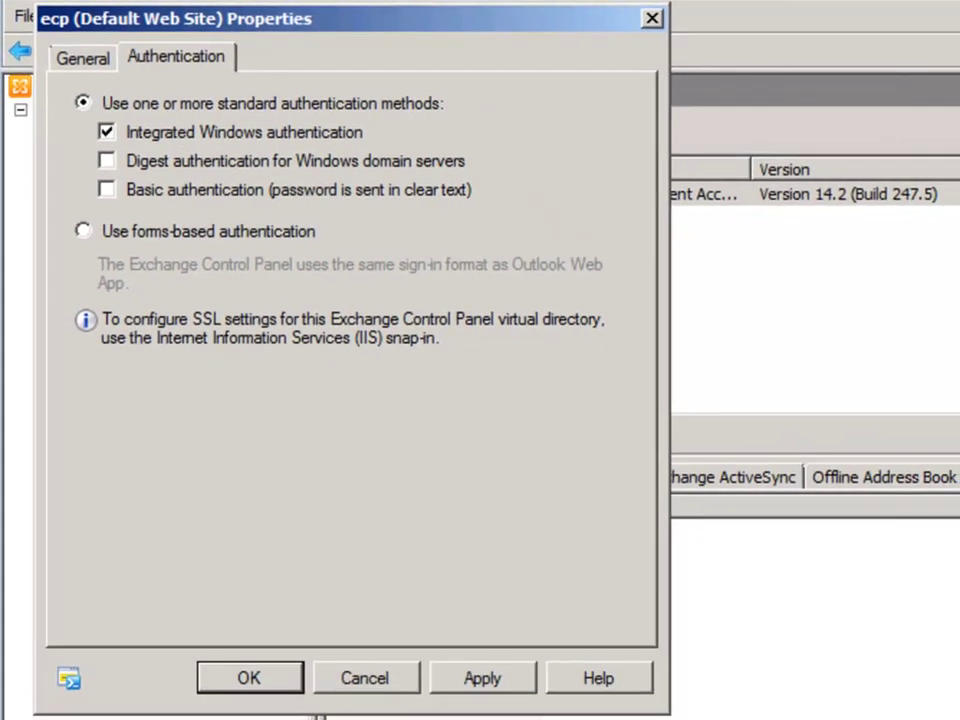
click(262, 680)
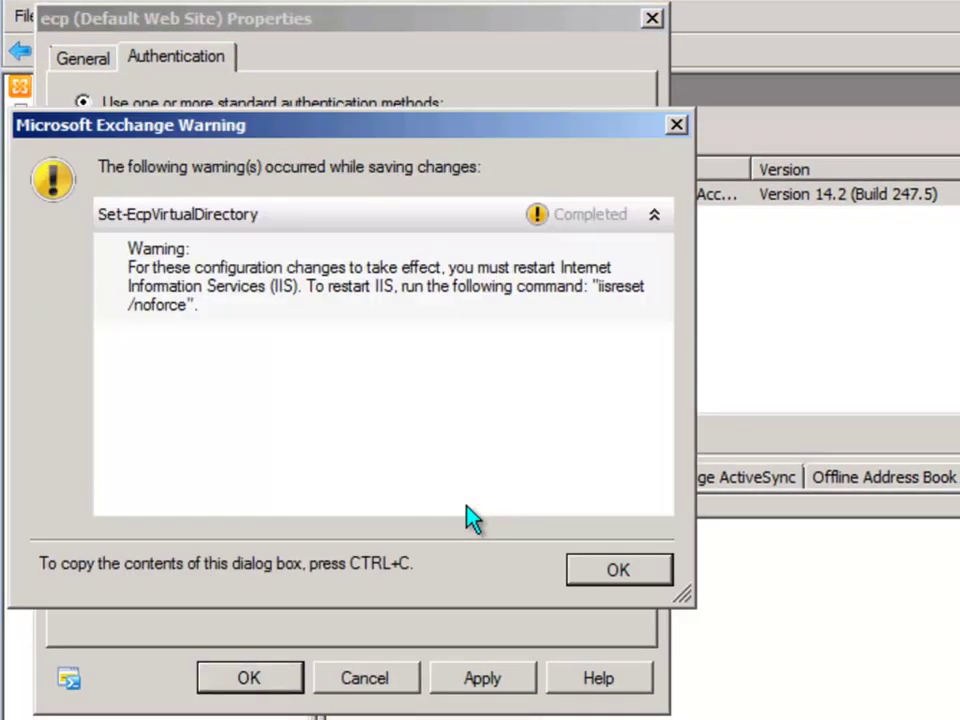
click(618, 570)
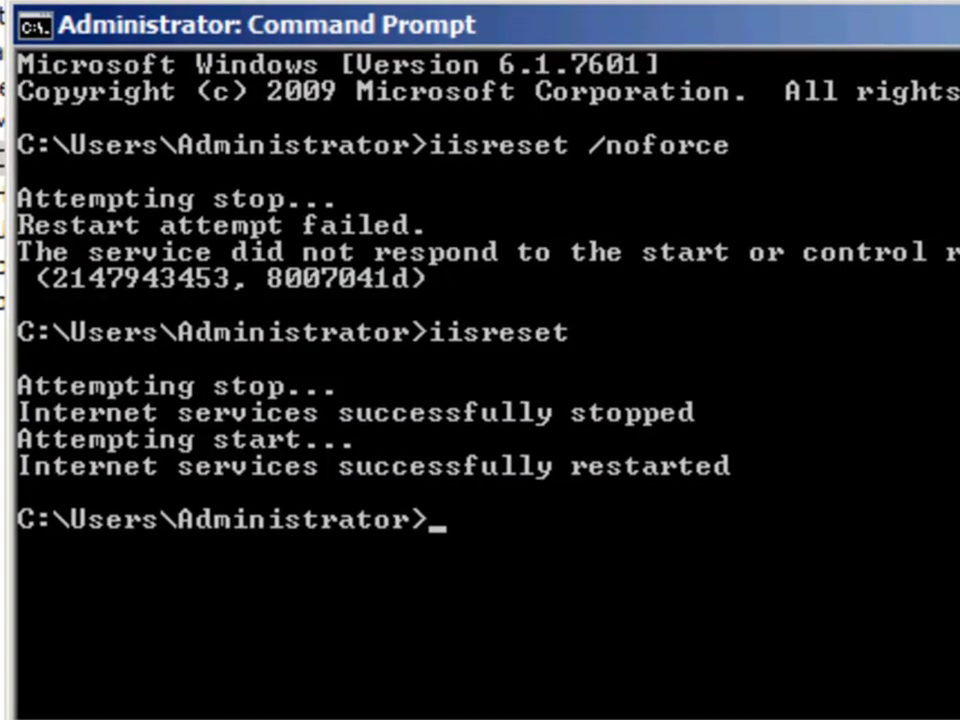
key(Up)
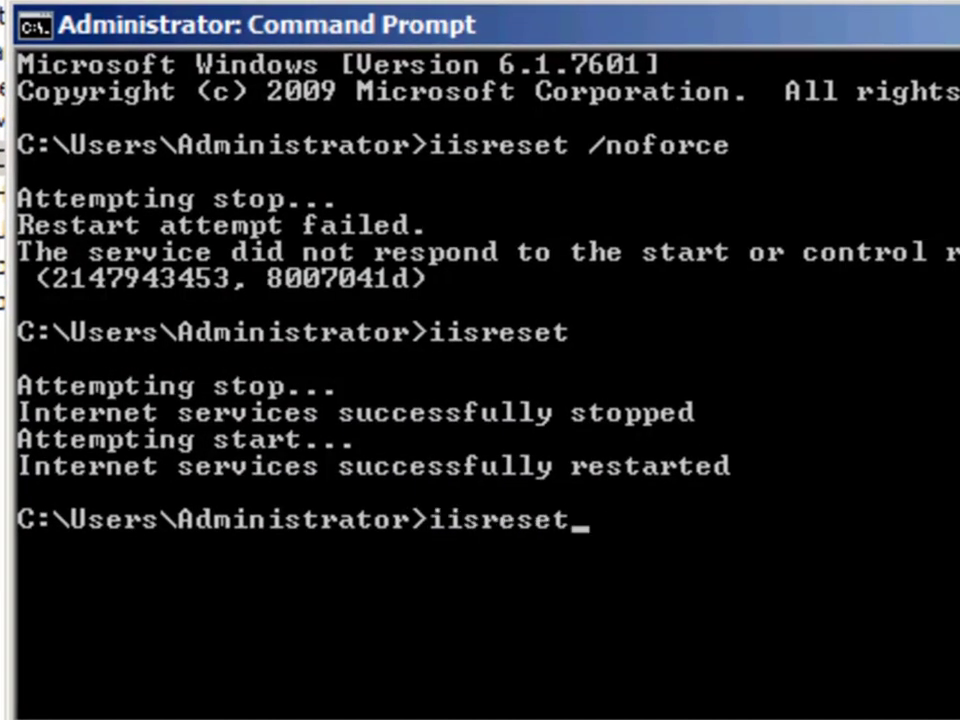
key(Return)
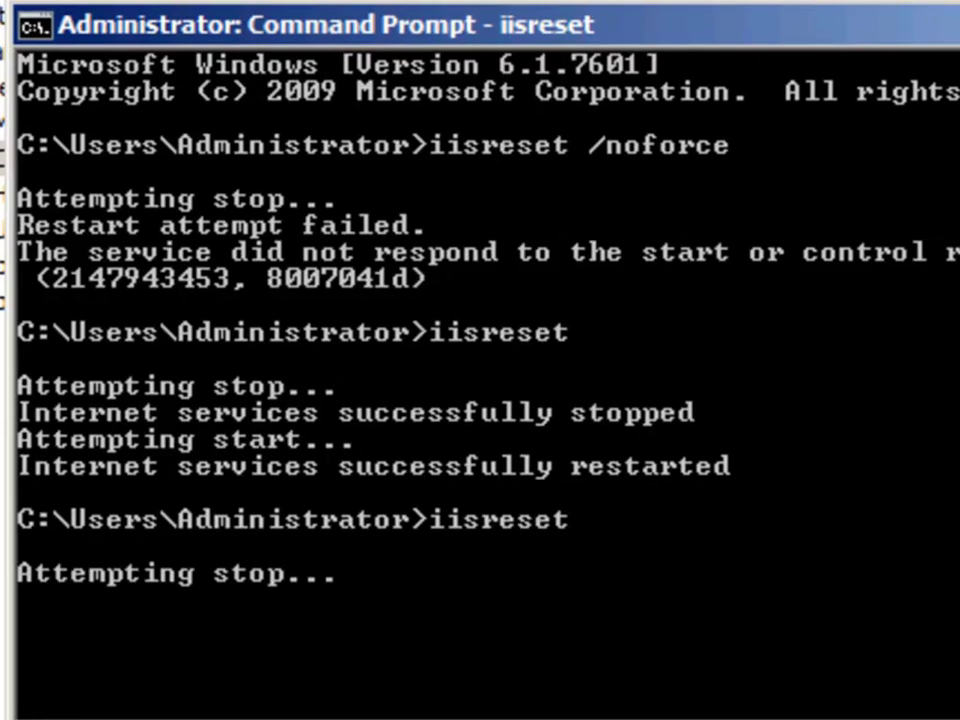
Load the OWA address in Internet Explorer, hitting an HTTP 401.2 error, and bring up Internet Options
click(30, 700)
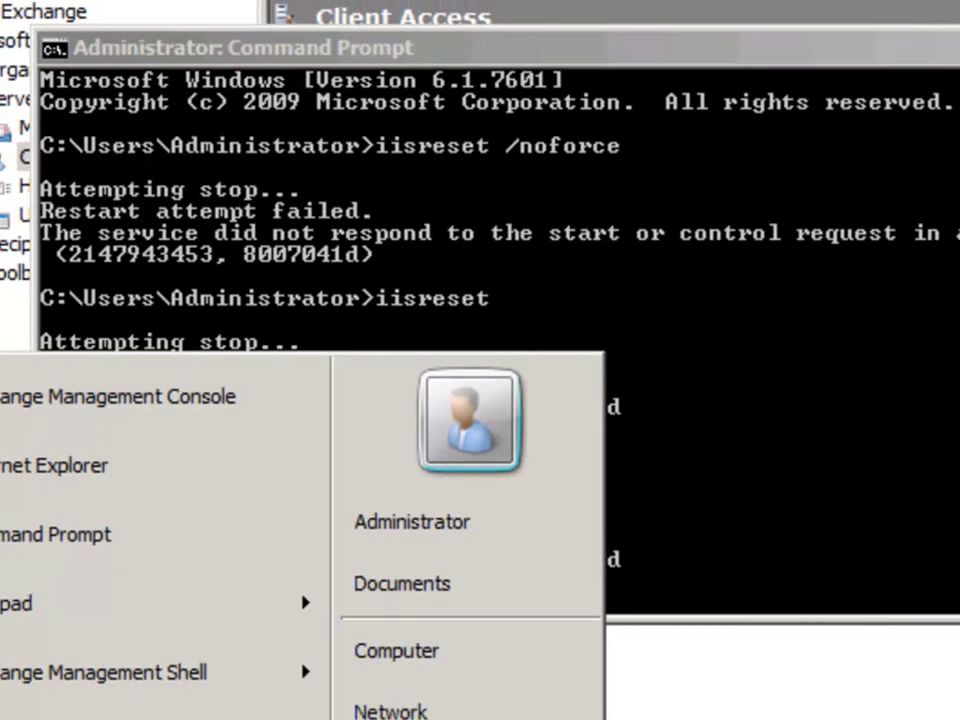
click(80, 316)
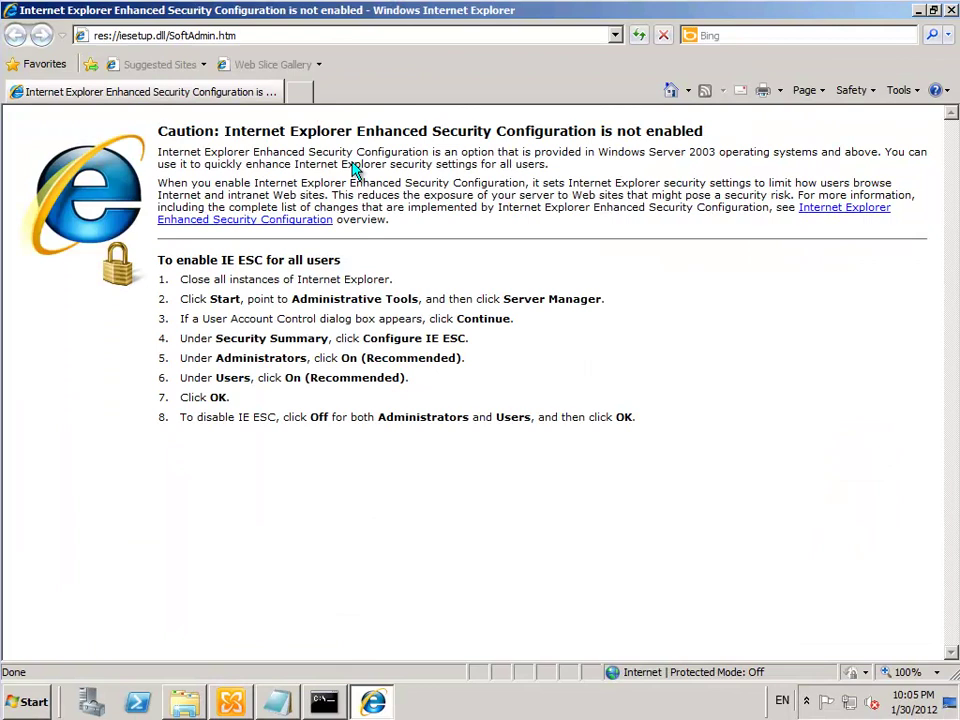
click(615, 35)
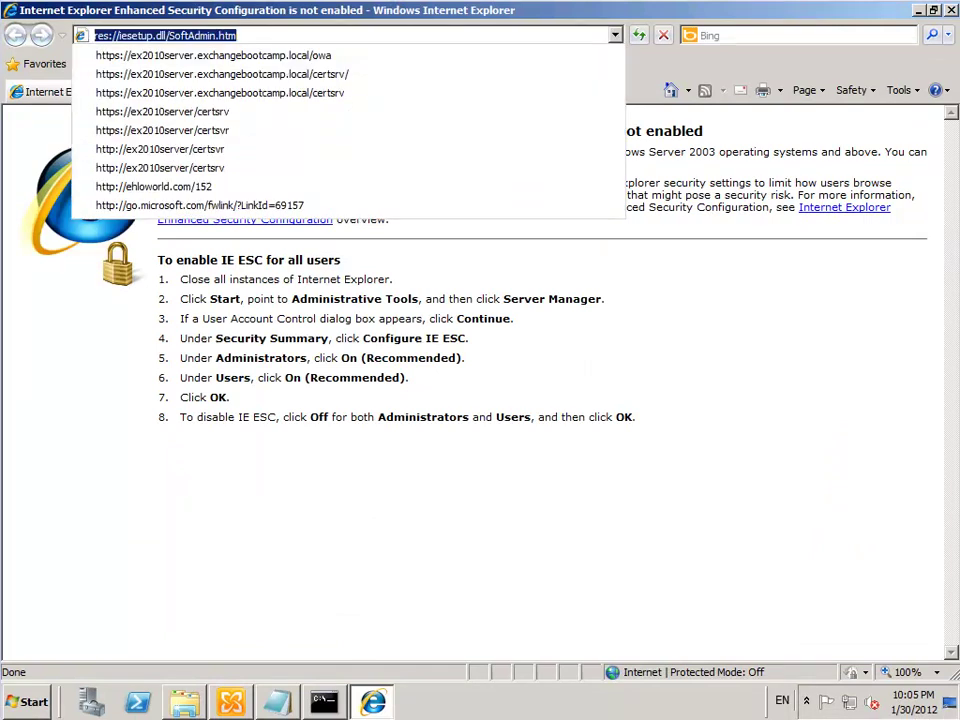
click(240, 56)
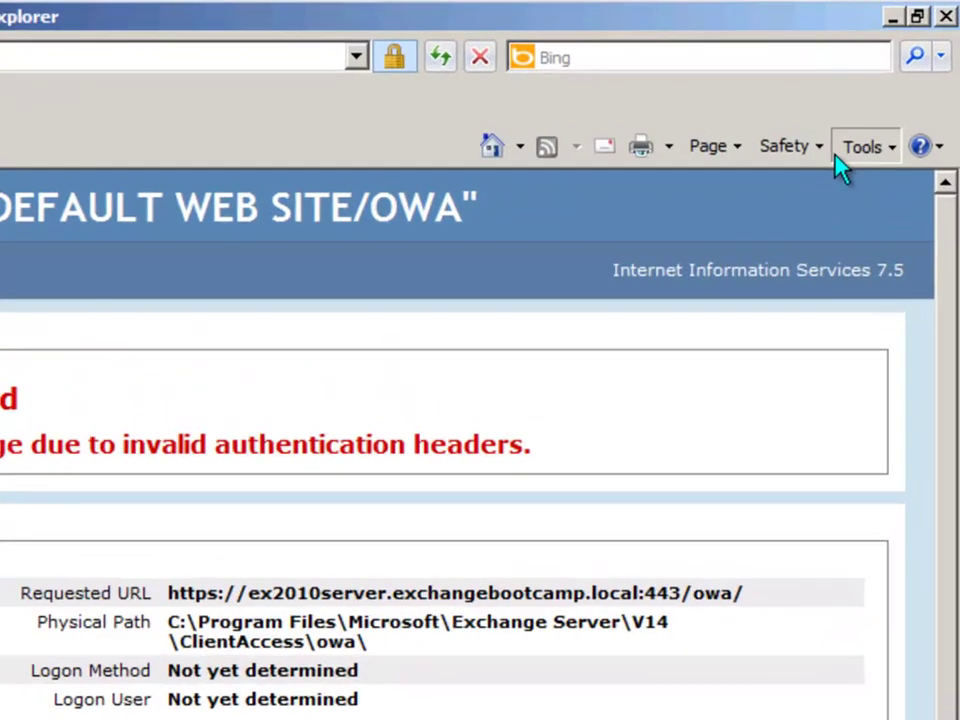
click(836, 156)
click(590, 662)
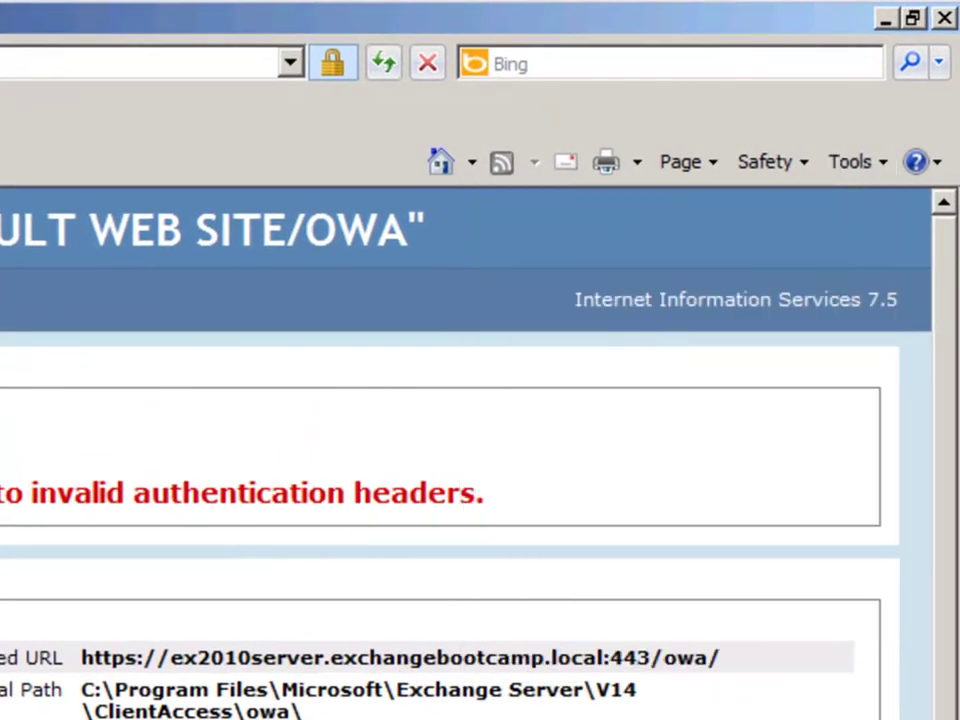
Add *.exchangebootcamp.local to the Local intranet zone's websites and close all the option dialogs
click(0, 257)
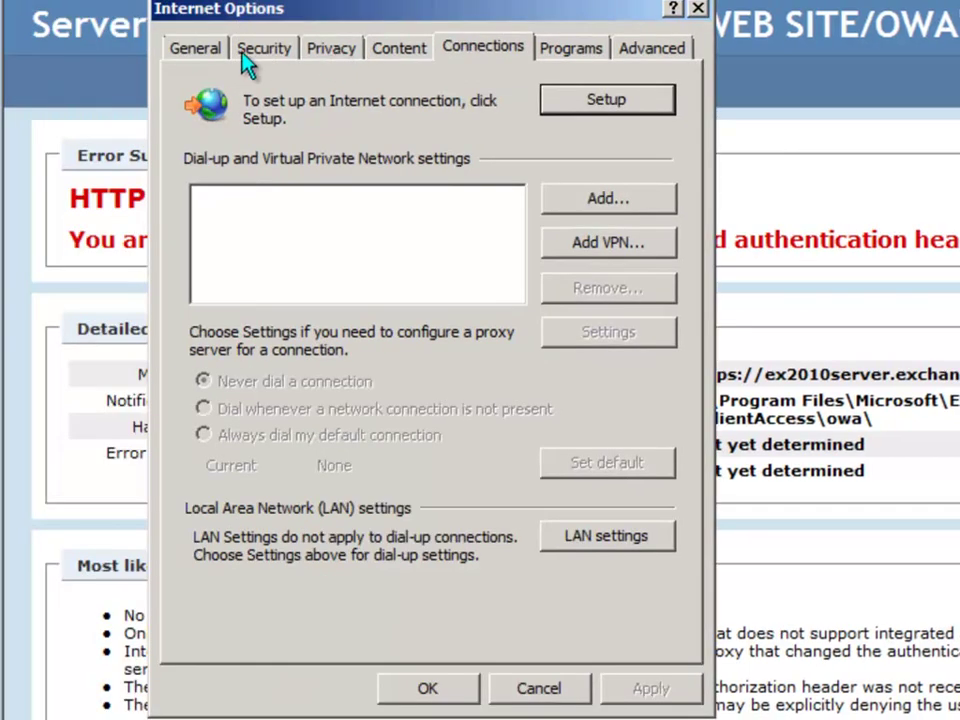
click(241, 55)
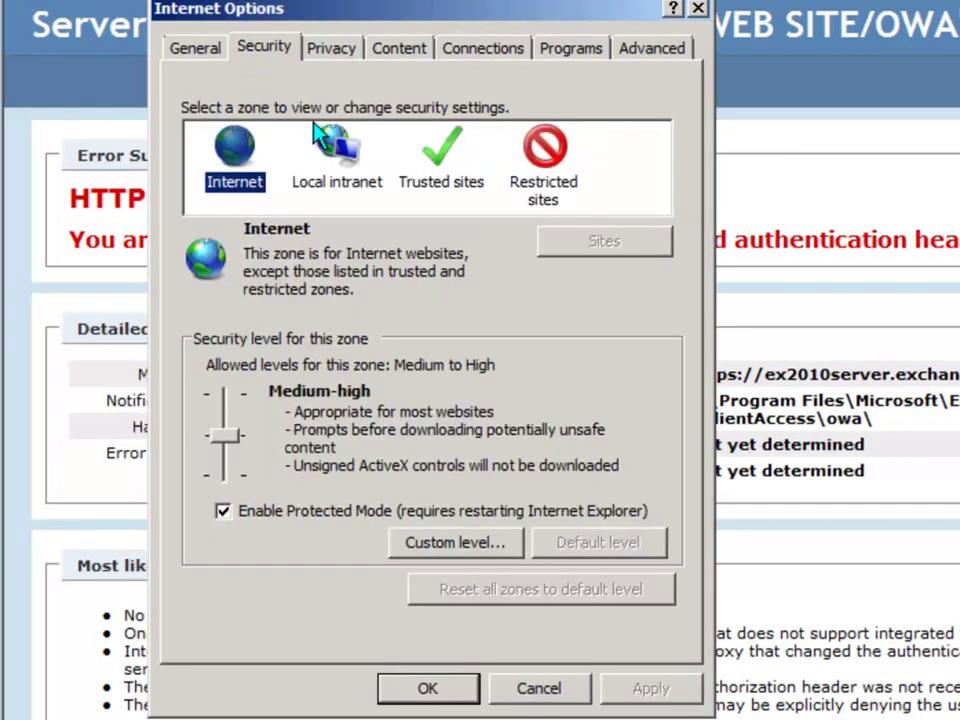
click(336, 186)
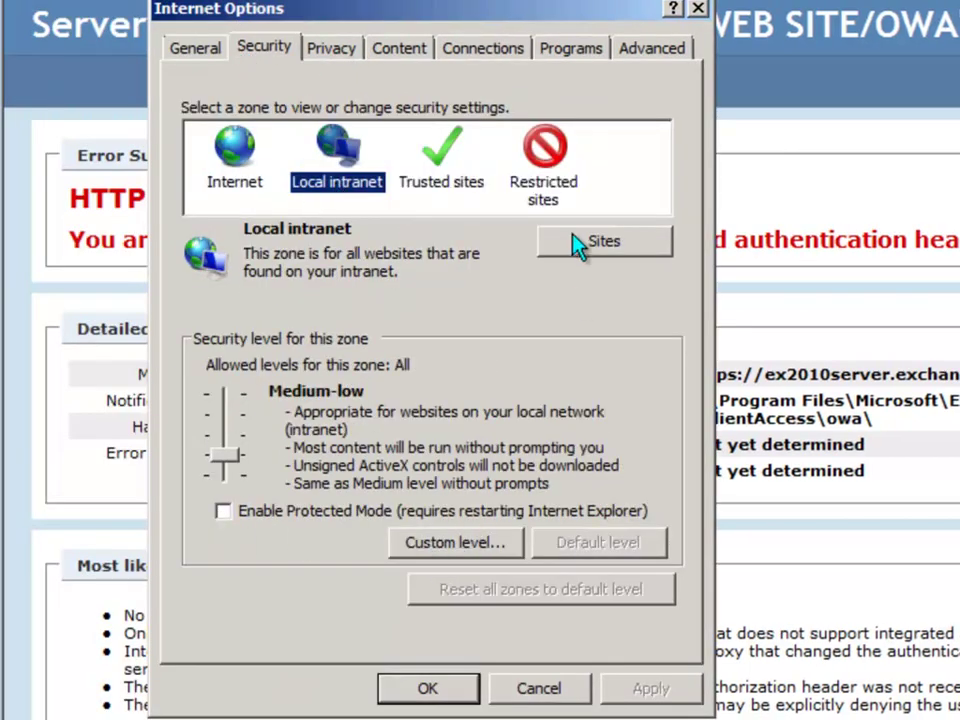
click(600, 242)
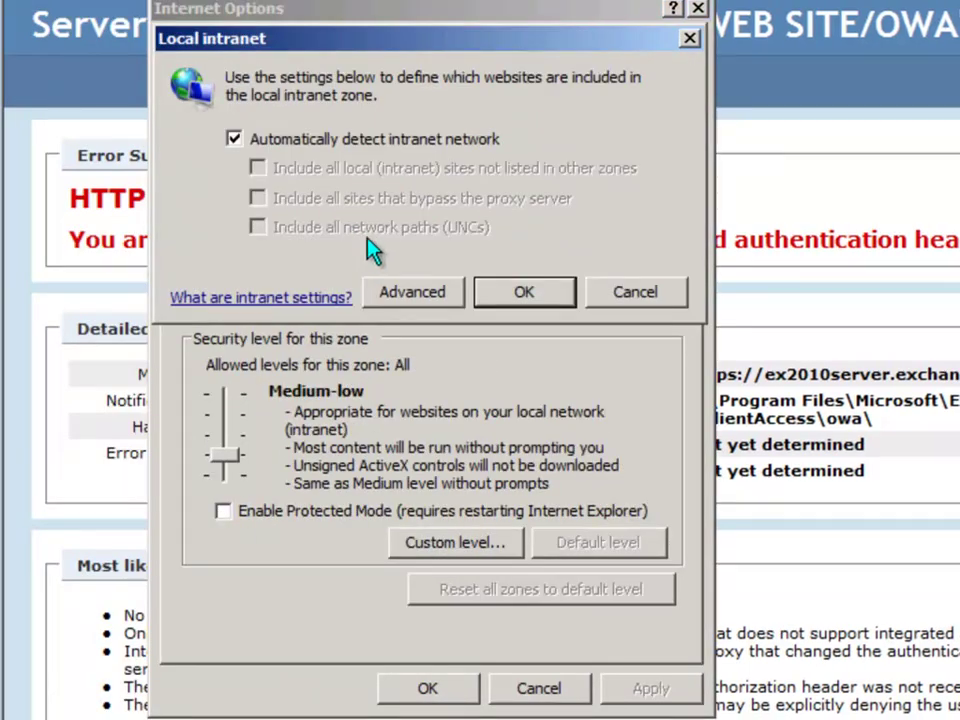
click(410, 290)
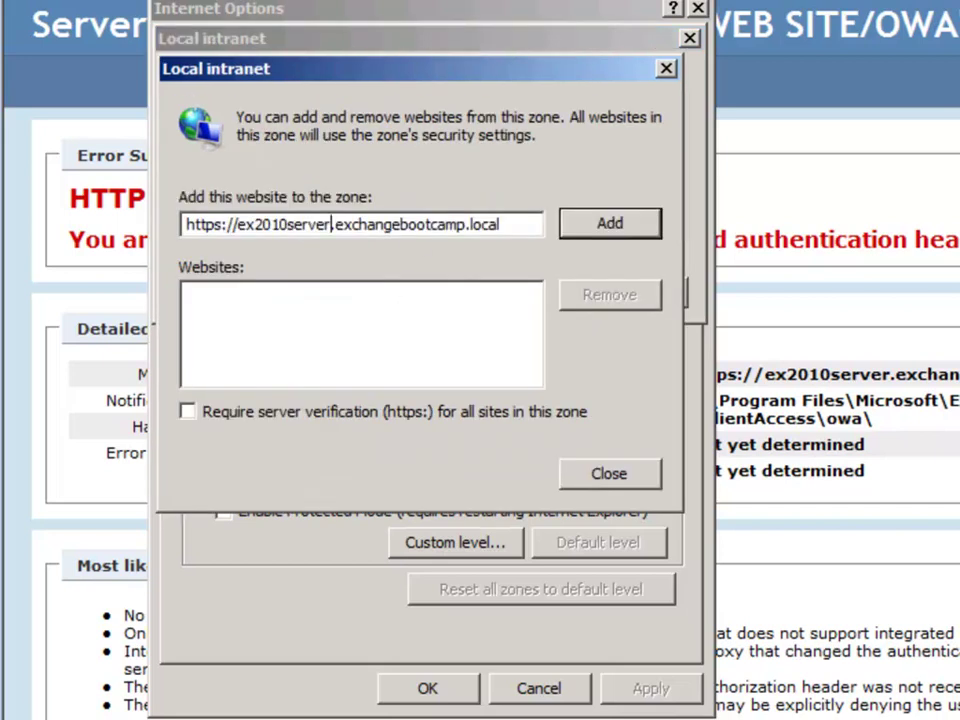
key(shift+Home)
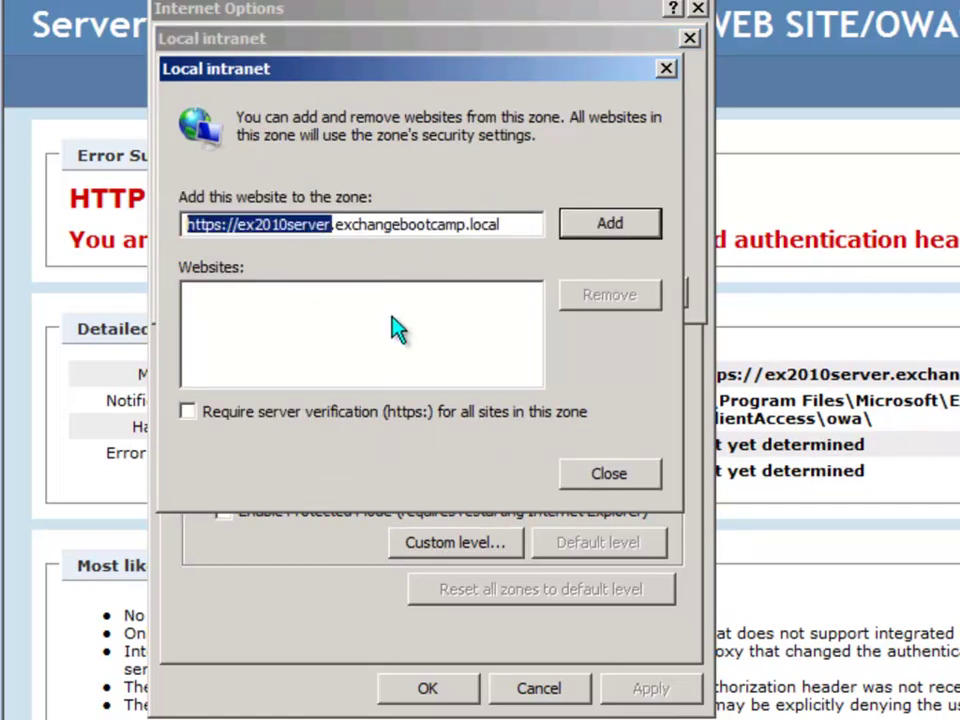
text(*)
click(607, 226)
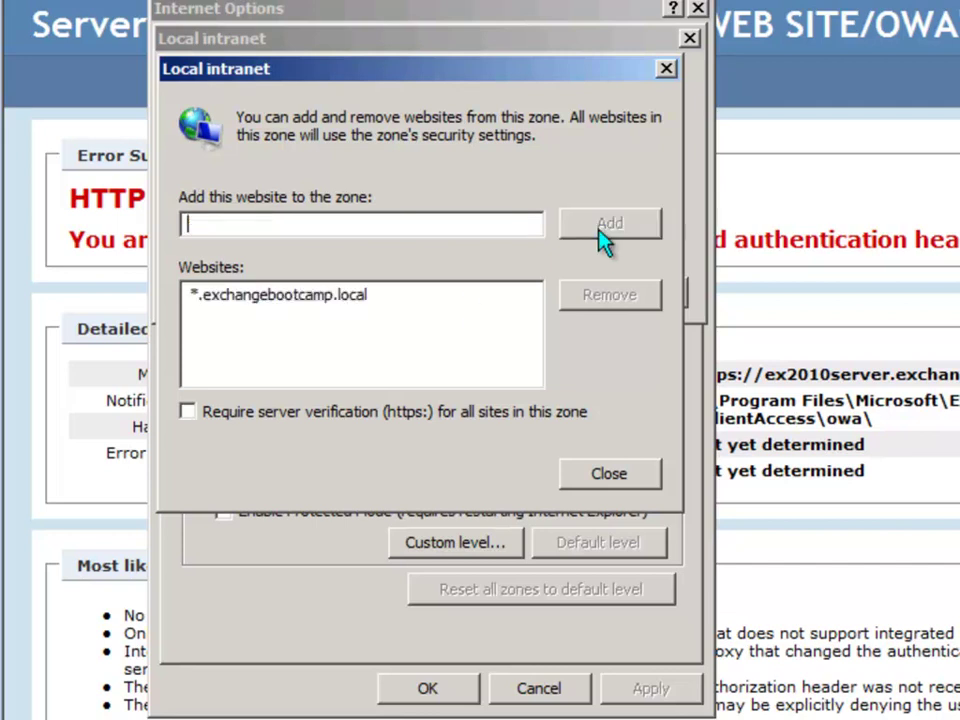
click(607, 475)
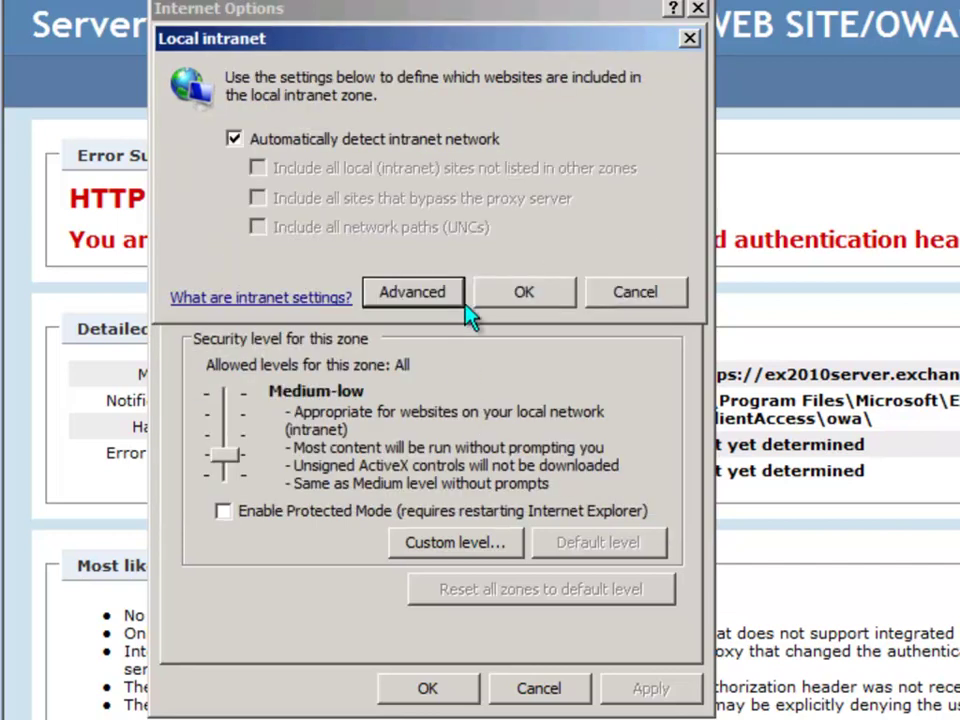
key(Return)
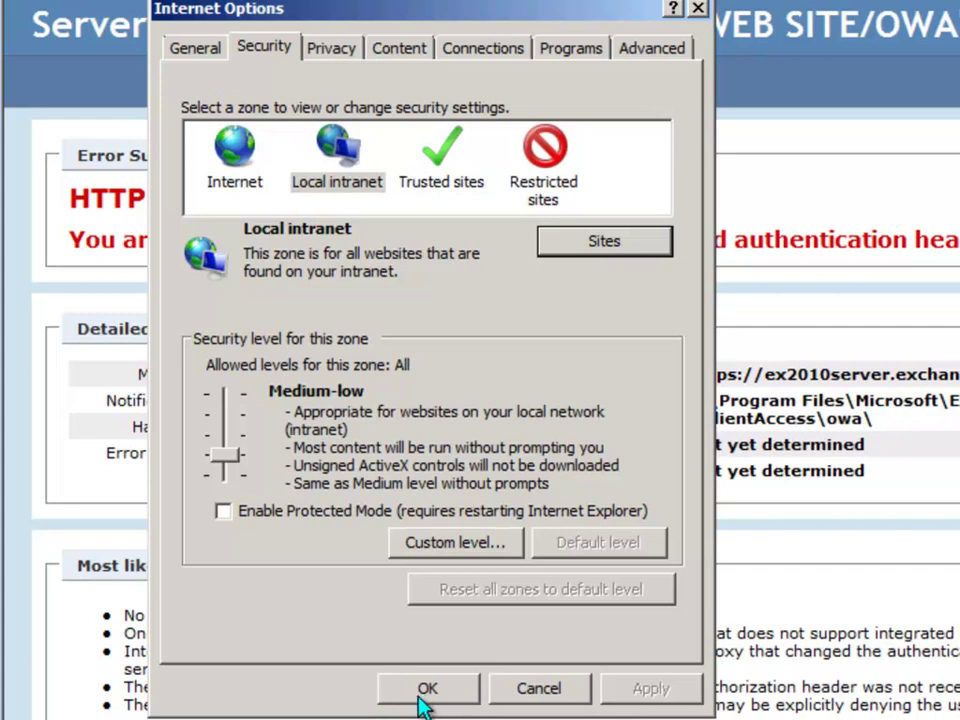
click(424, 700)
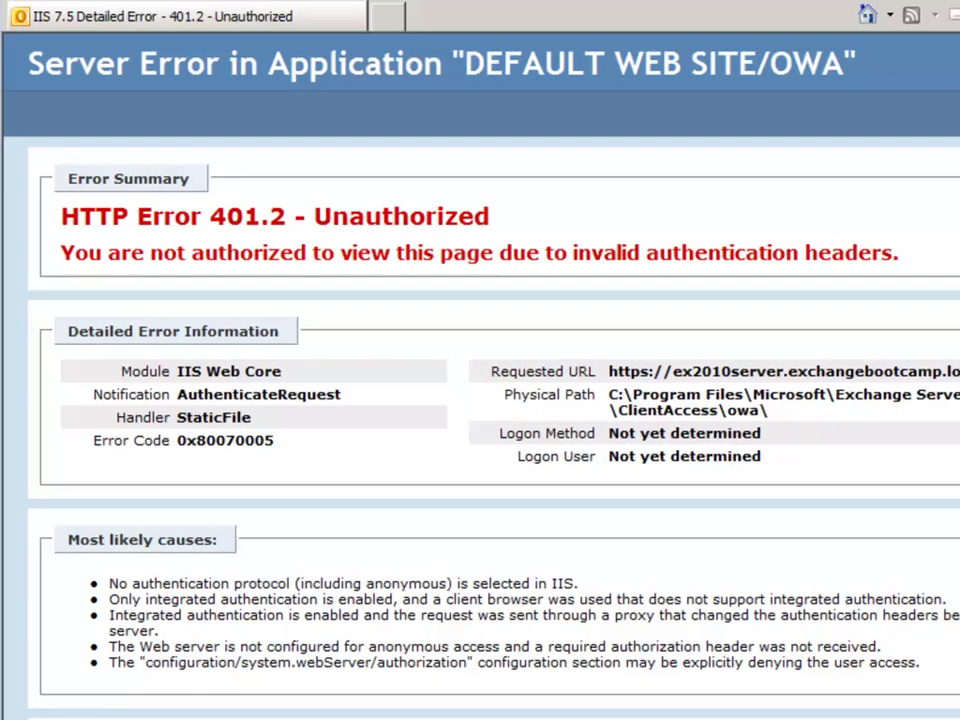
Reload OWA to reach the administrator's inbox and confirm the Local intranet zone in Internet Options
key(Return)
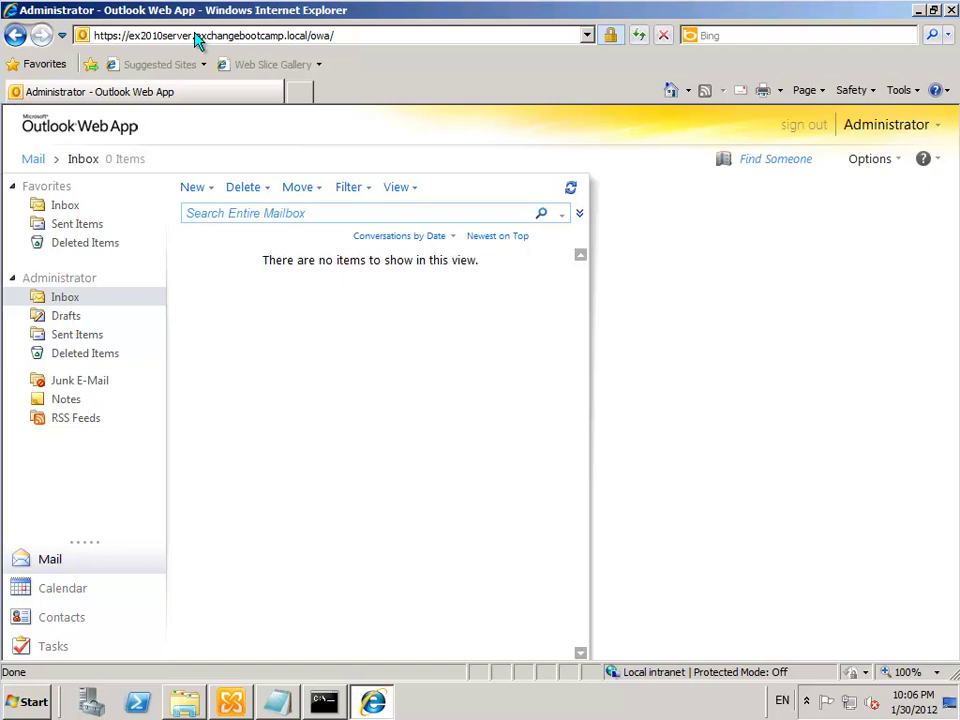
click(900, 91)
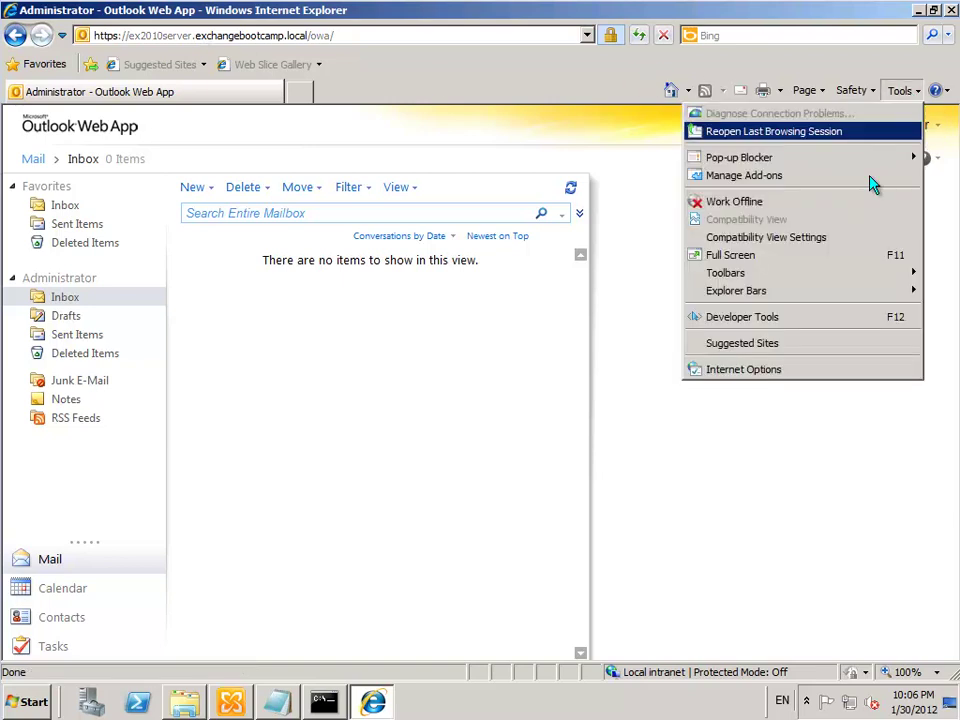
click(751, 369)
click(95, 156)
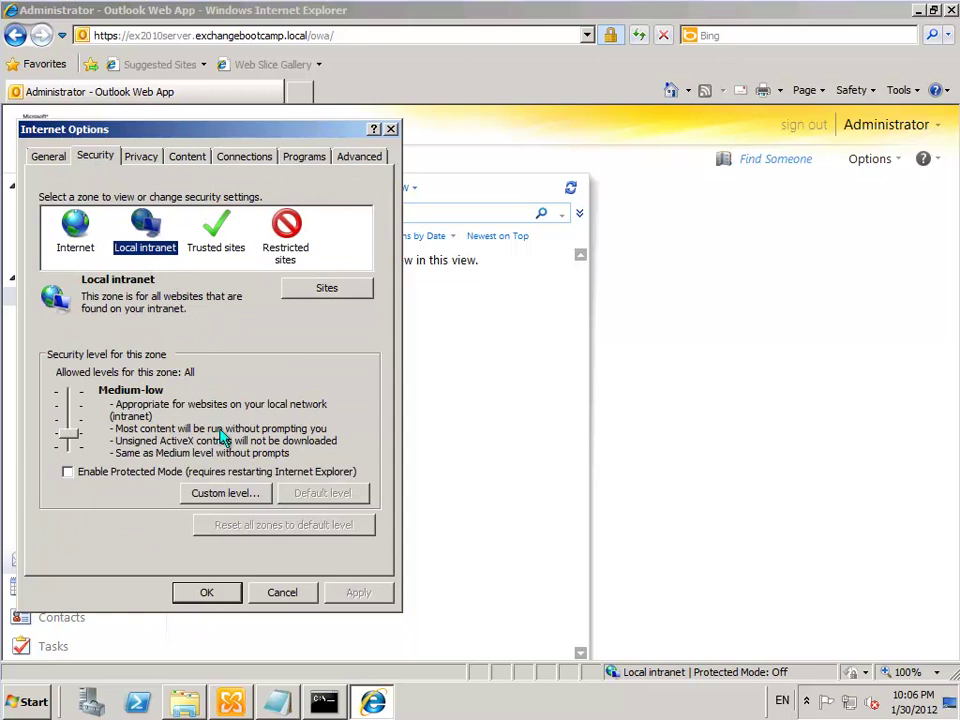
click(206, 592)
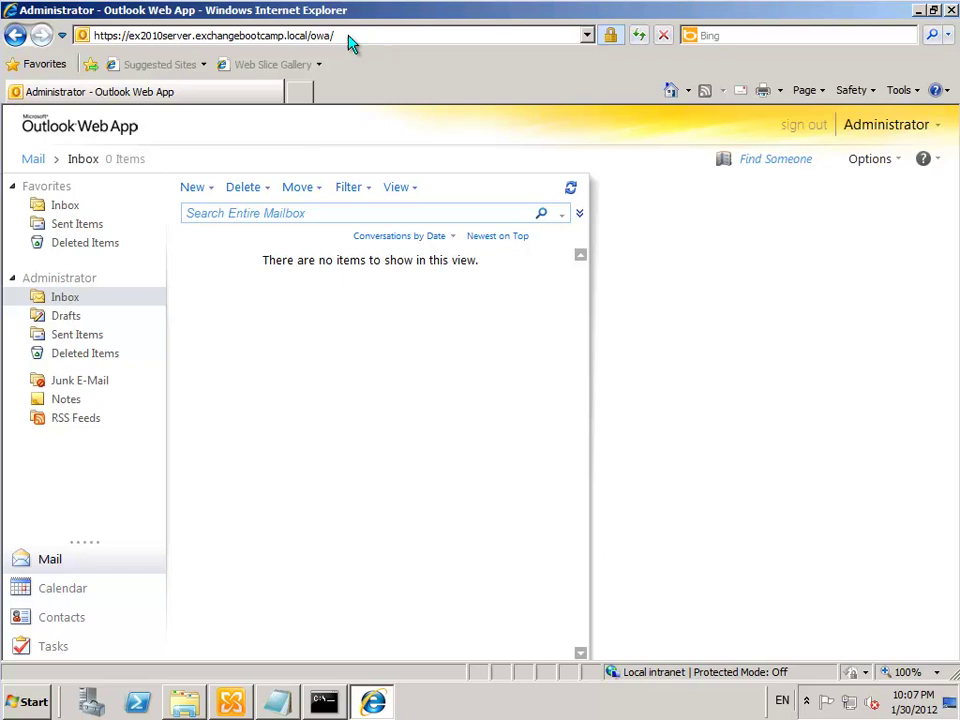
Switch ecp (Default Web Site) back to forms-based authentication and dismiss the IIS warning
key(alt+Tab)
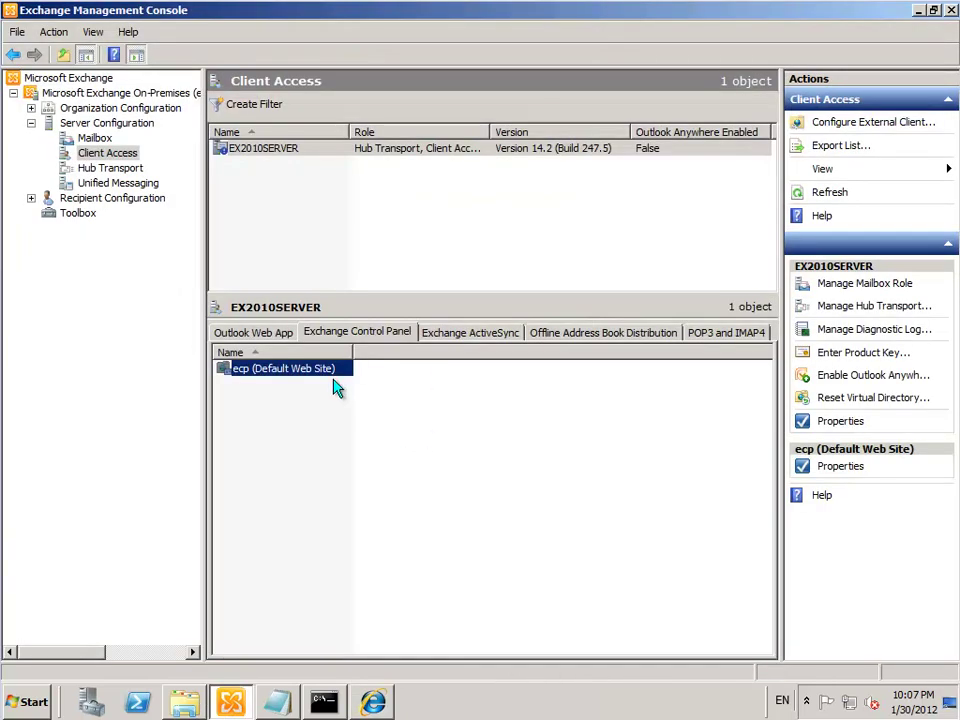
double_click(268, 368)
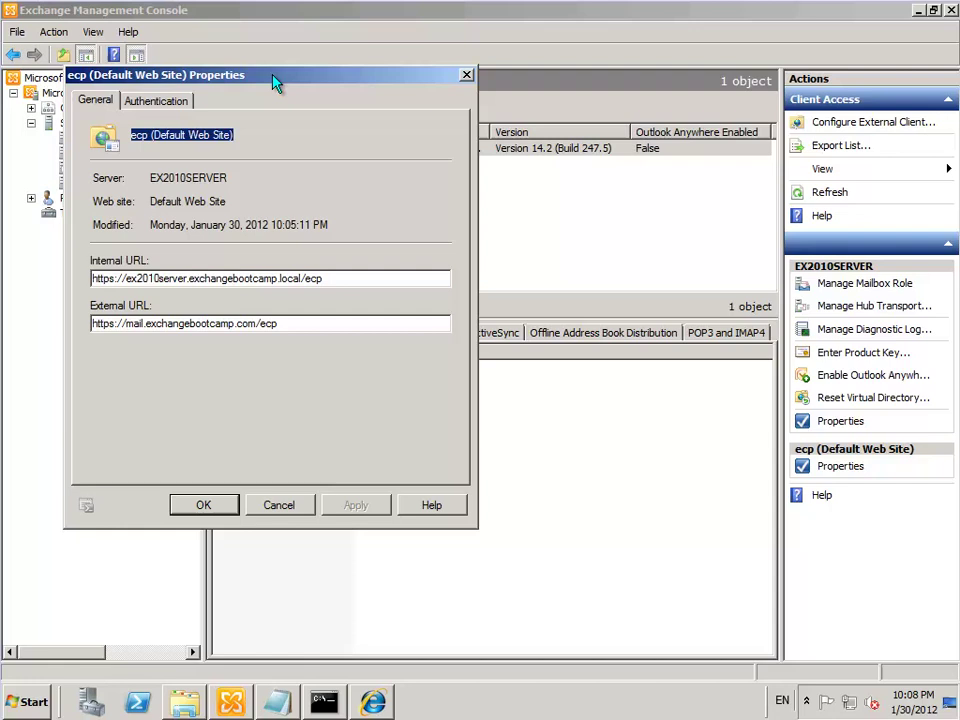
click(155, 100)
click(113, 216)
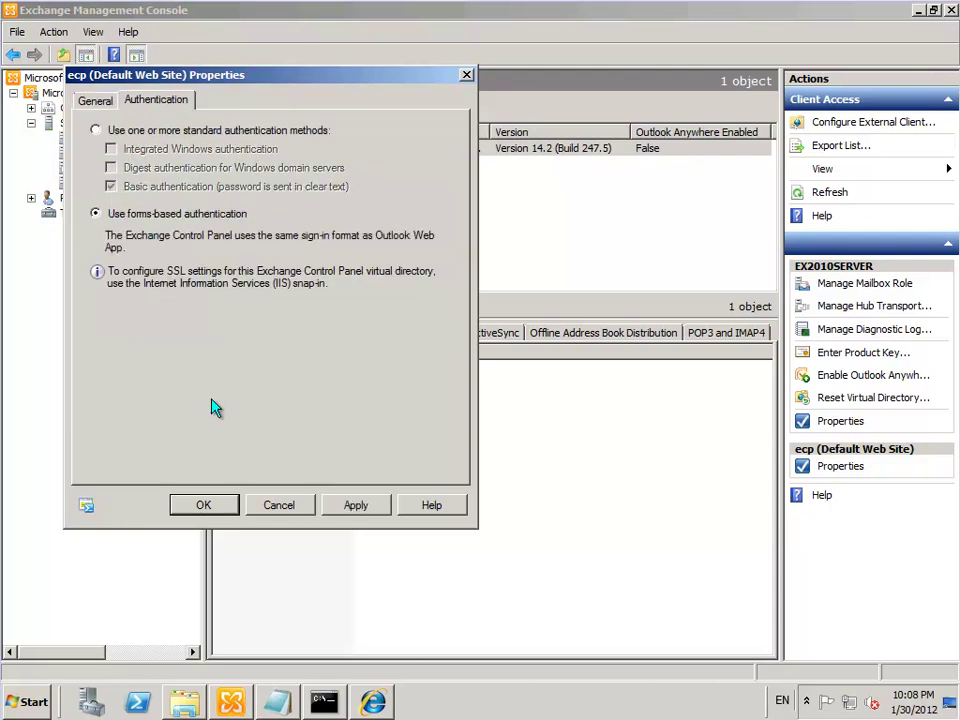
click(200, 505)
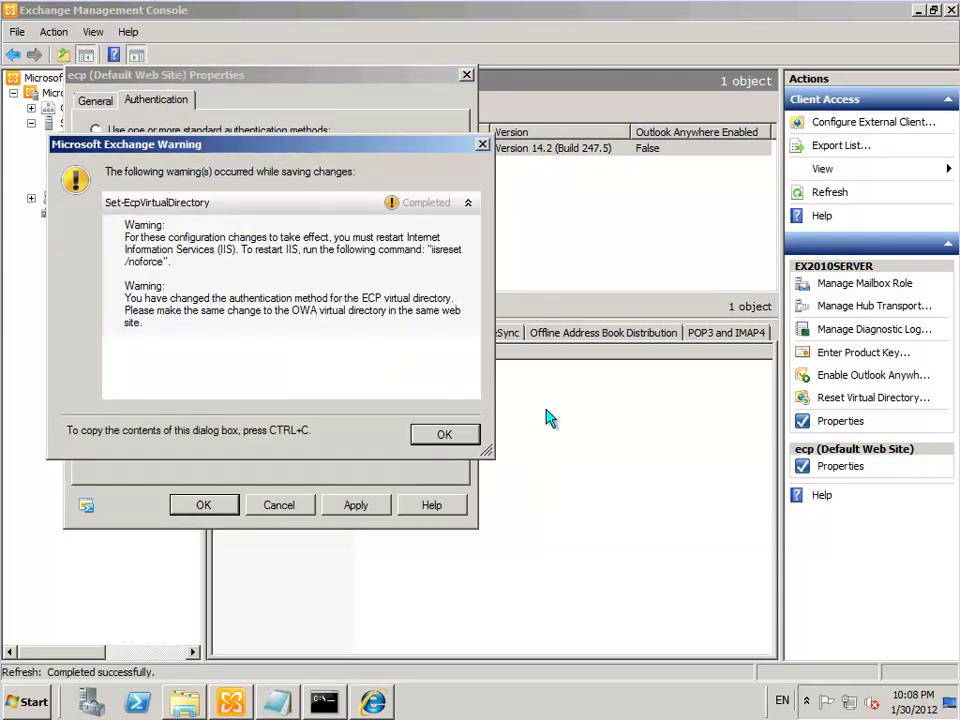
click(452, 434)
Switch owa (Default Web Site) back to forms-based authentication and save it
click(253, 334)
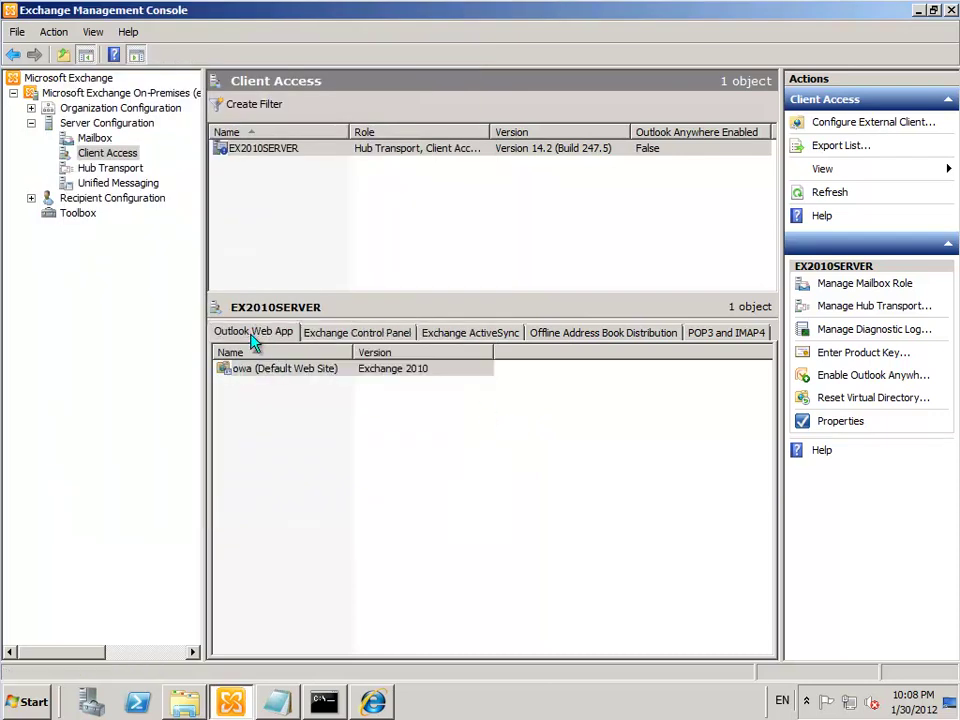
click(278, 374)
double_click(278, 374)
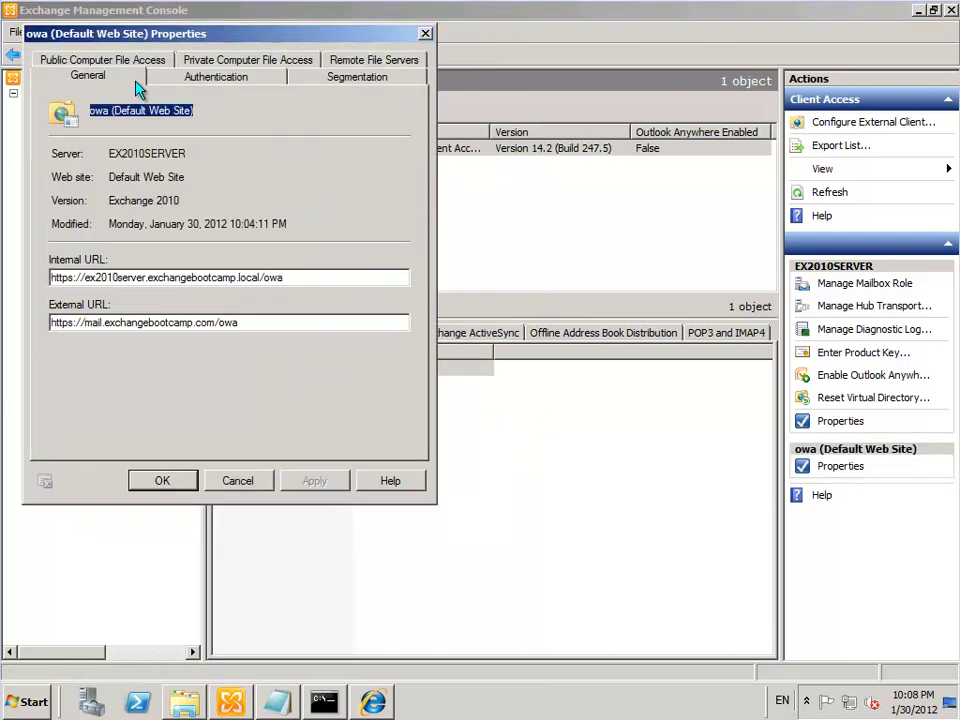
click(213, 88)
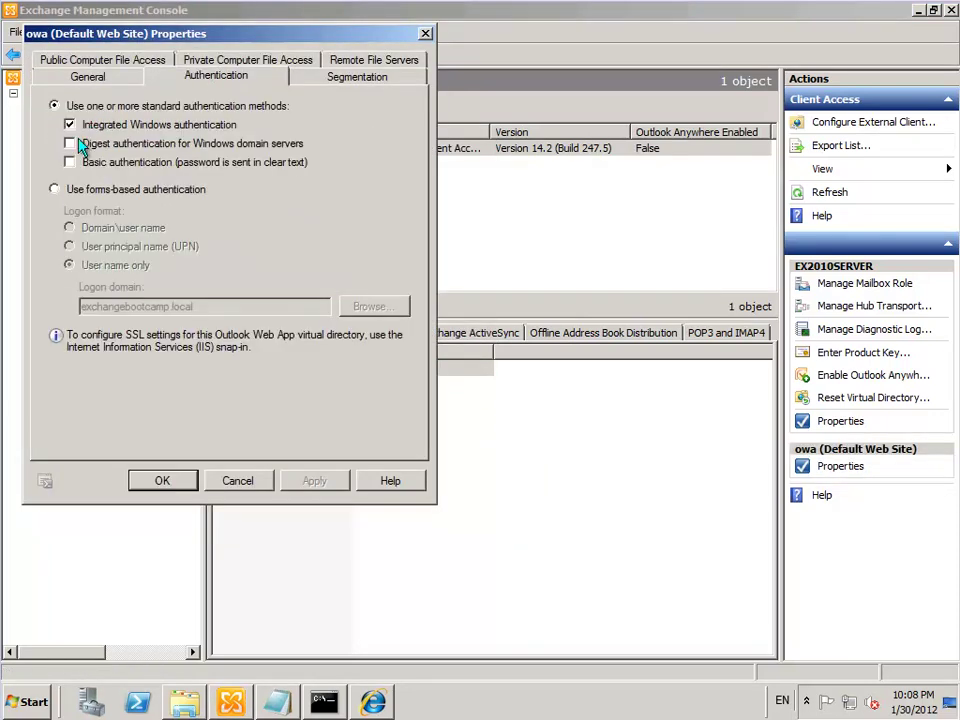
click(54, 189)
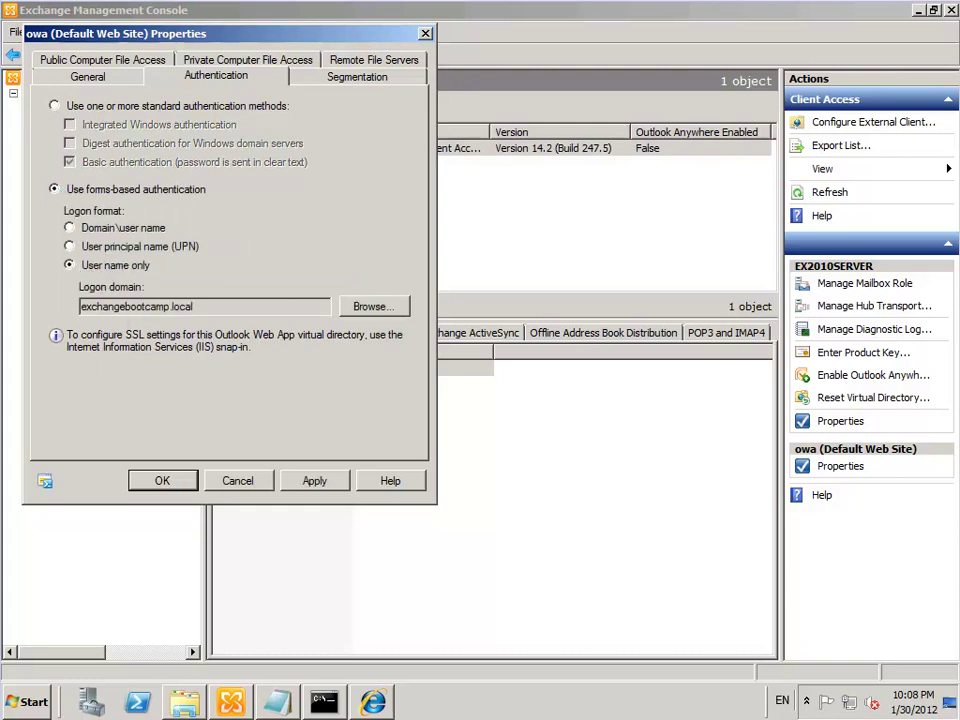
double_click(82, 307)
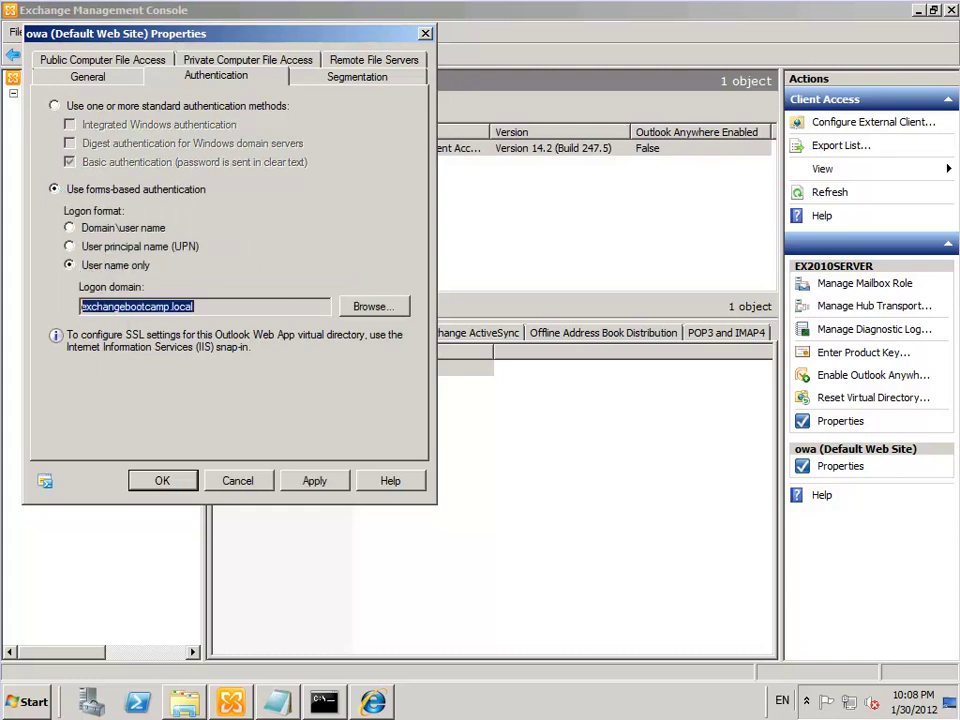
click(158, 488)
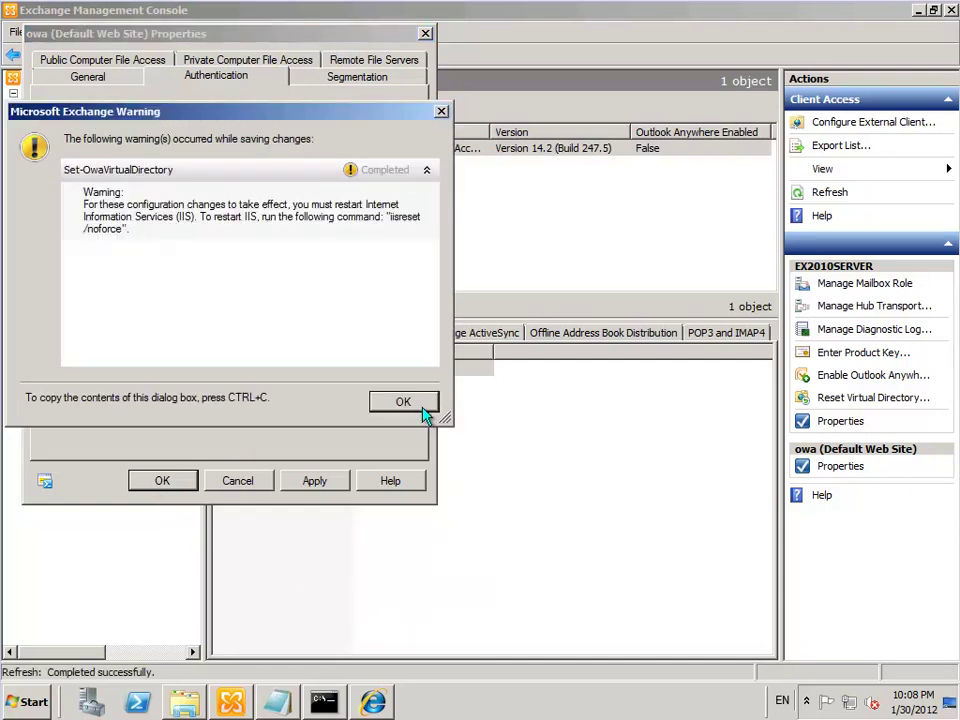
Dismiss the IIS warning and rerun iisreset from Command Prompt
click(422, 405)
click(324, 705)
key(Up)
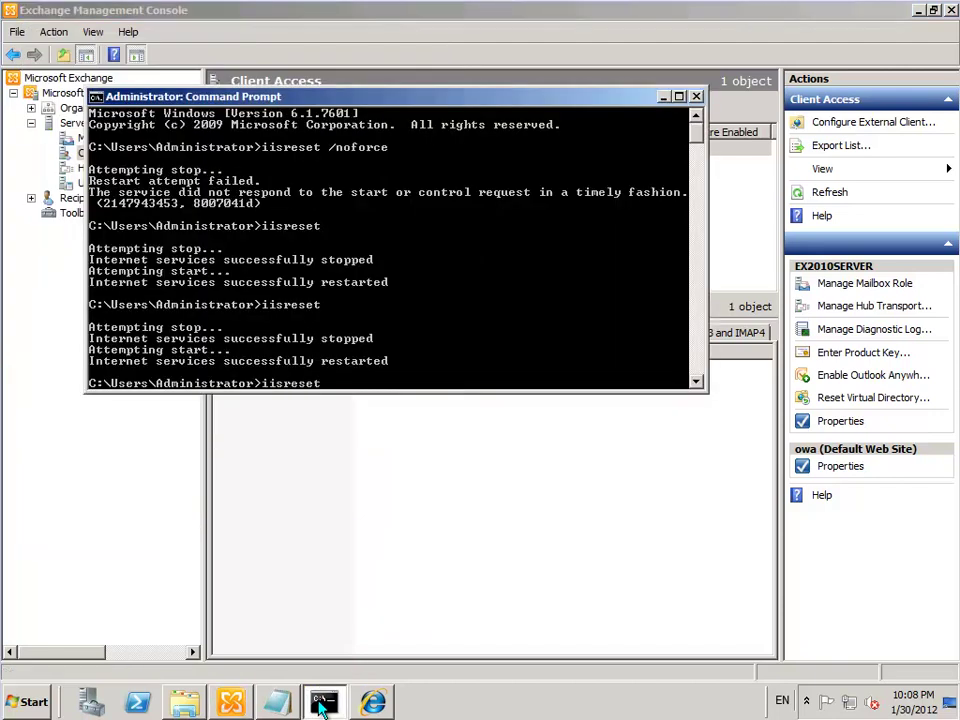
key(Return)
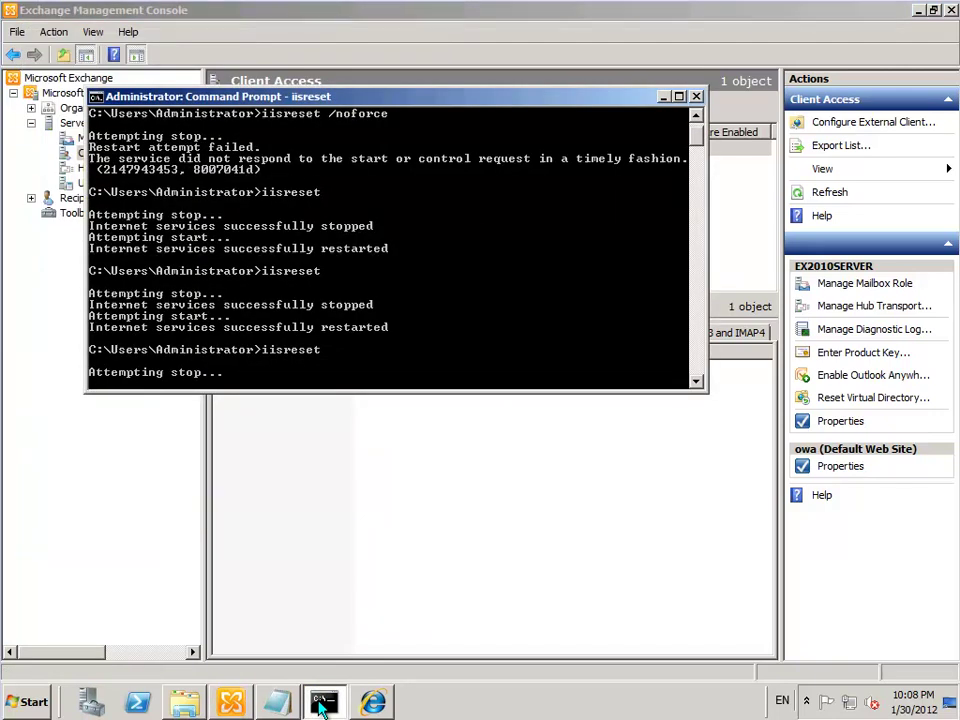